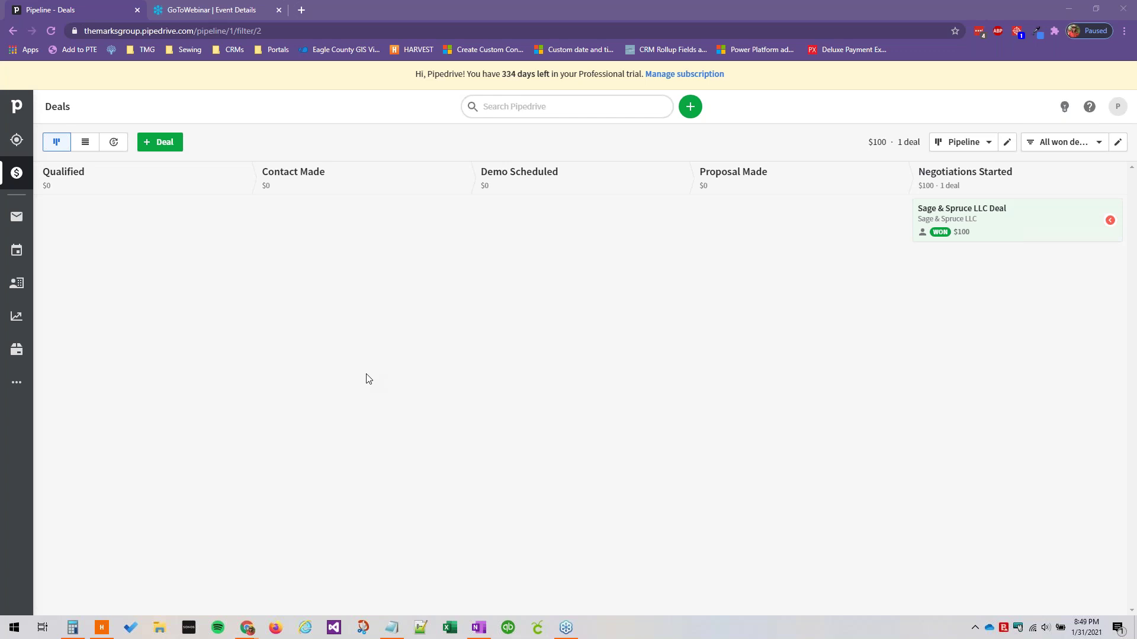
Step: Drag the Sage & Spruce deal toward Lost in the pipeline, then cancel the mark-as-lost prompt
{"action": "left_click", "coordinate": [16, 250]}
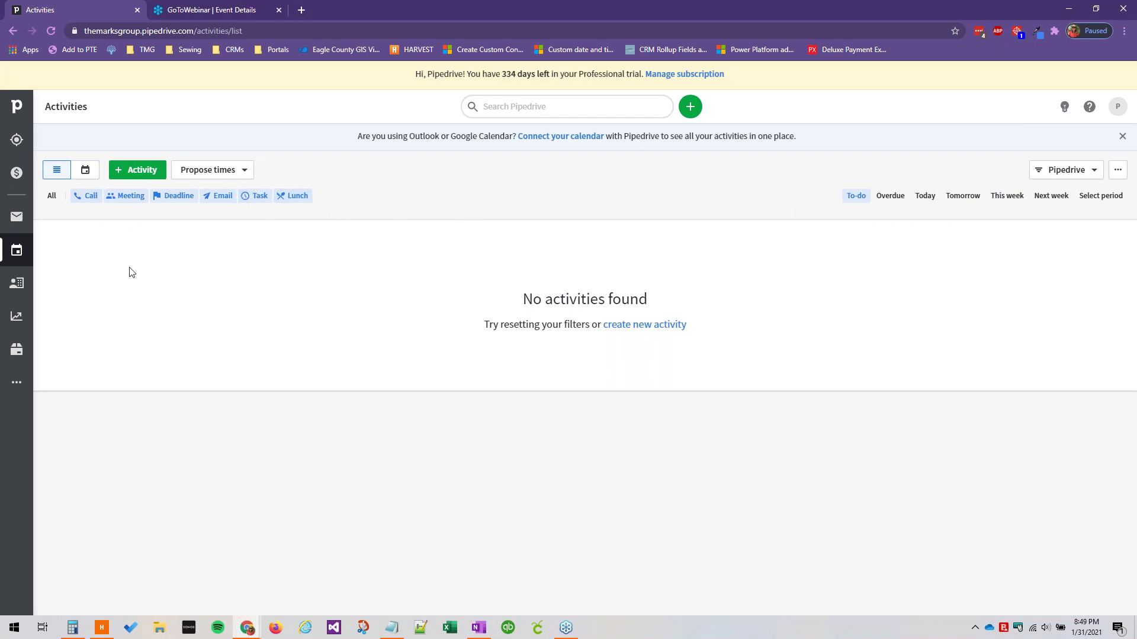
{"action": "left_click", "coordinate": [16, 109]}
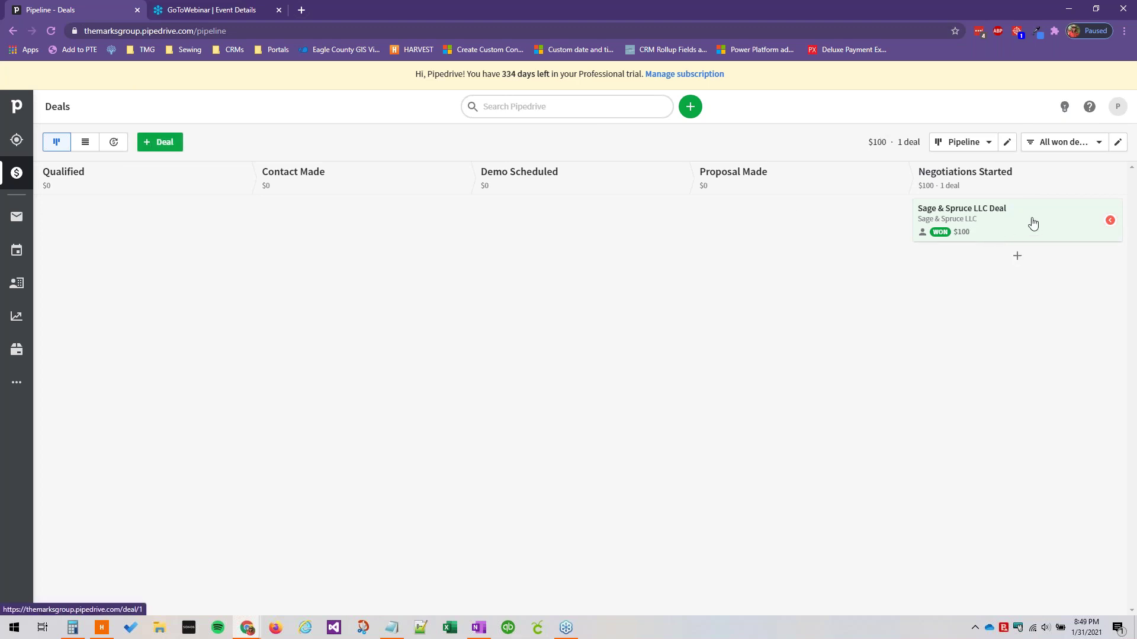
{"action": "left_click_drag", "start_coordinate": [1030, 223], "coordinate": [519, 603]}
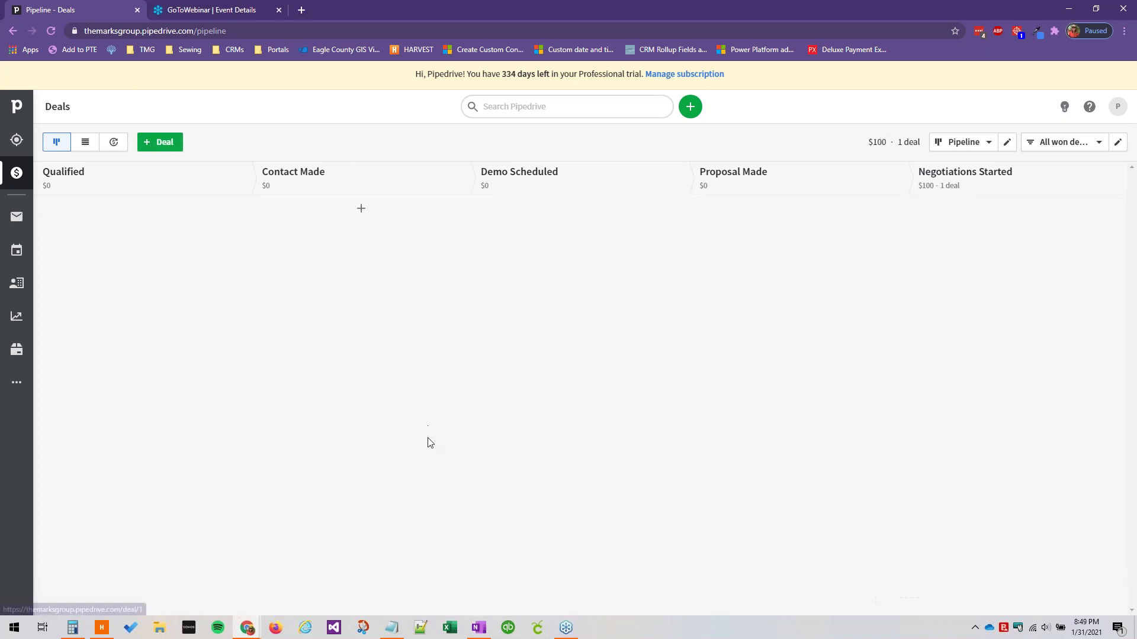
{"action": "key", "text": "Escape"}
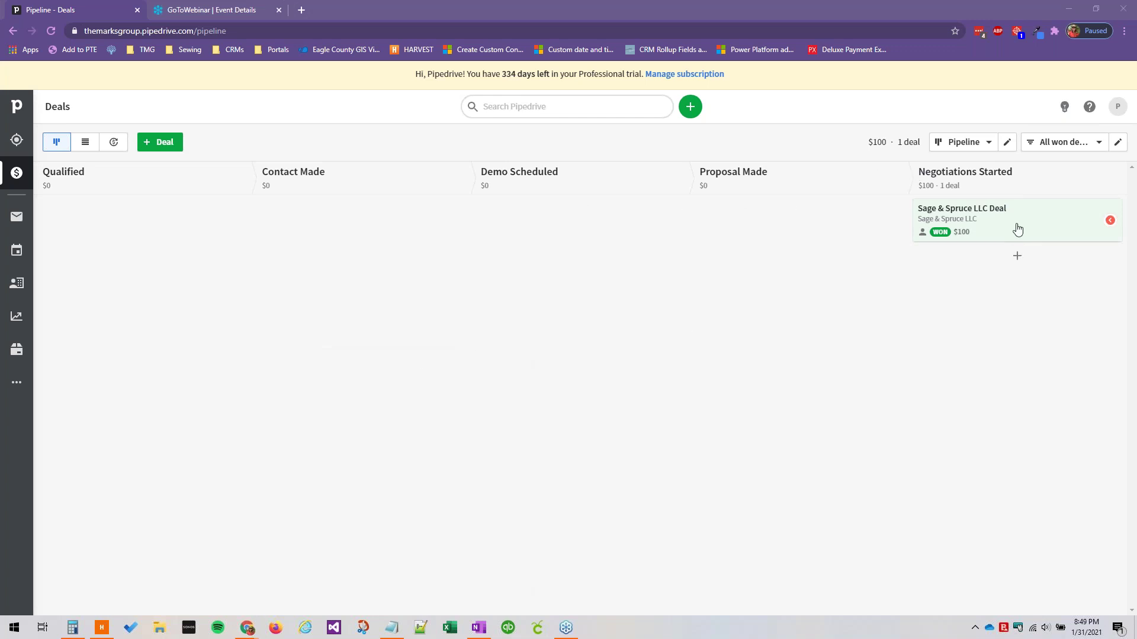
{"action": "left_click_drag", "start_coordinate": [1015, 226], "coordinate": [465, 596]}
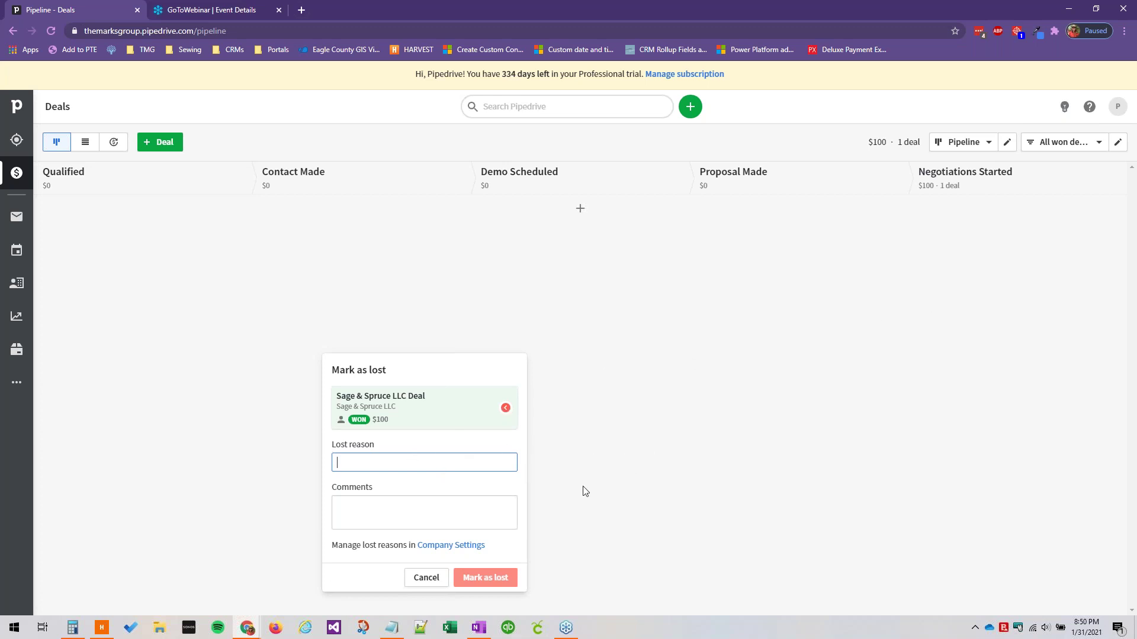
{"action": "left_click", "coordinate": [426, 579]}
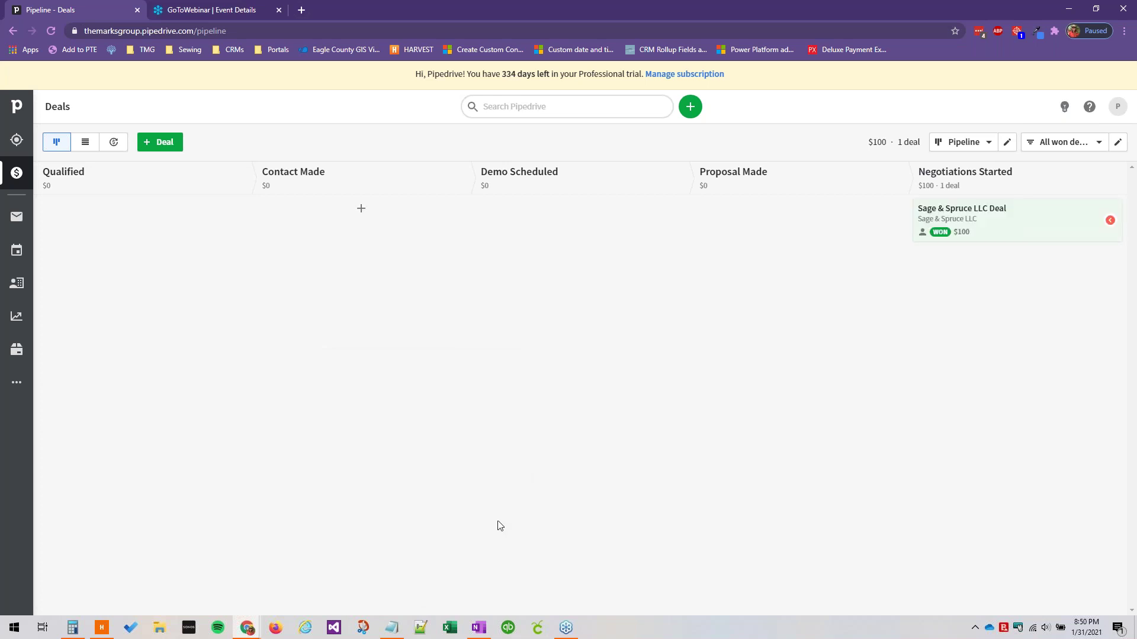
Step: Open and close the new activity form from Activities, then go to Company settings
{"action": "left_click", "coordinate": [12, 259]}
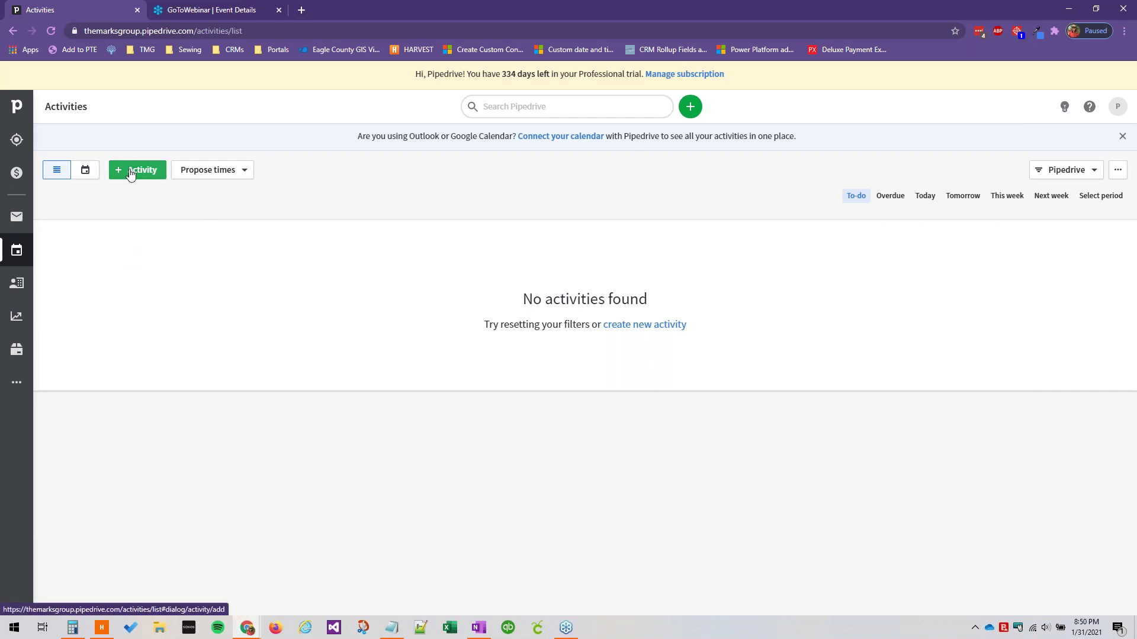
{"action": "left_click", "coordinate": [151, 174]}
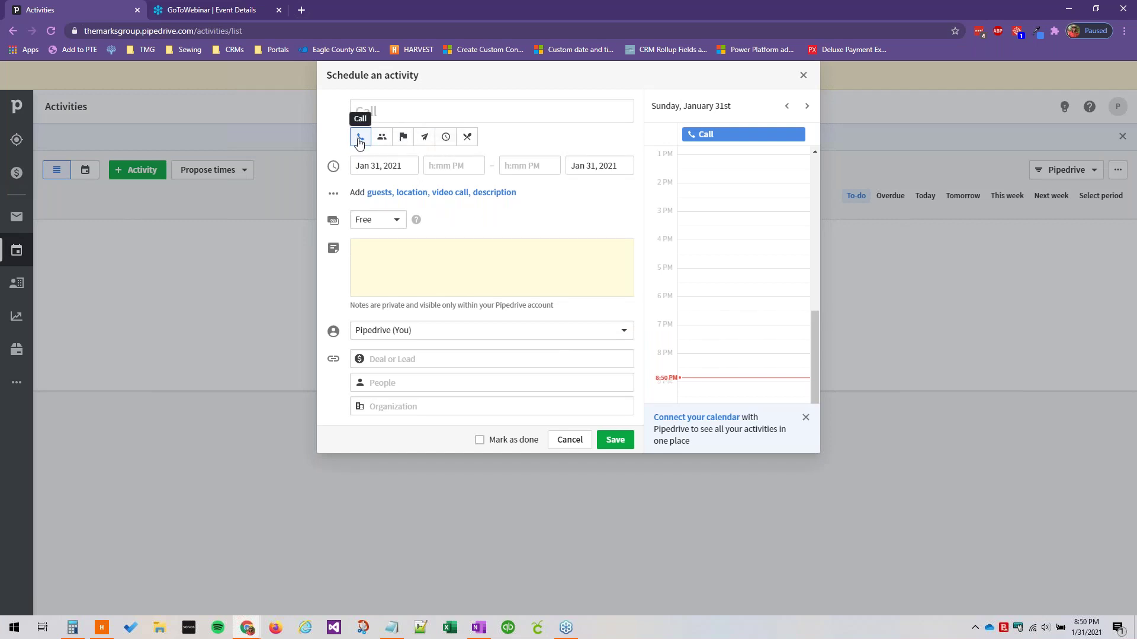
{"action": "left_click", "coordinate": [803, 74]}
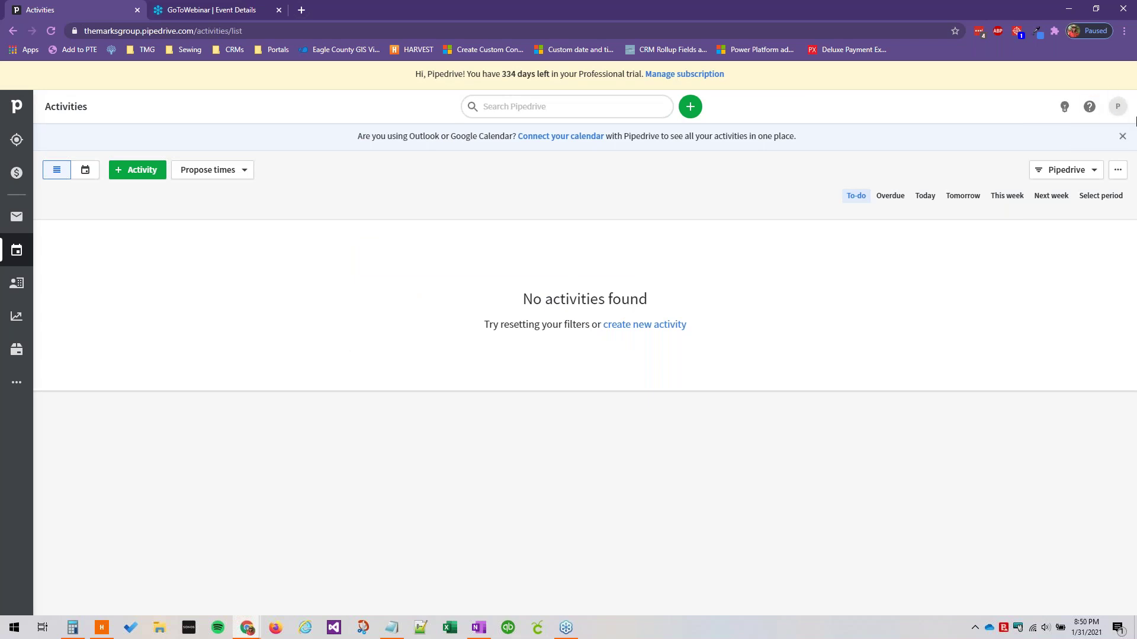
{"action": "left_click", "coordinate": [1118, 107]}
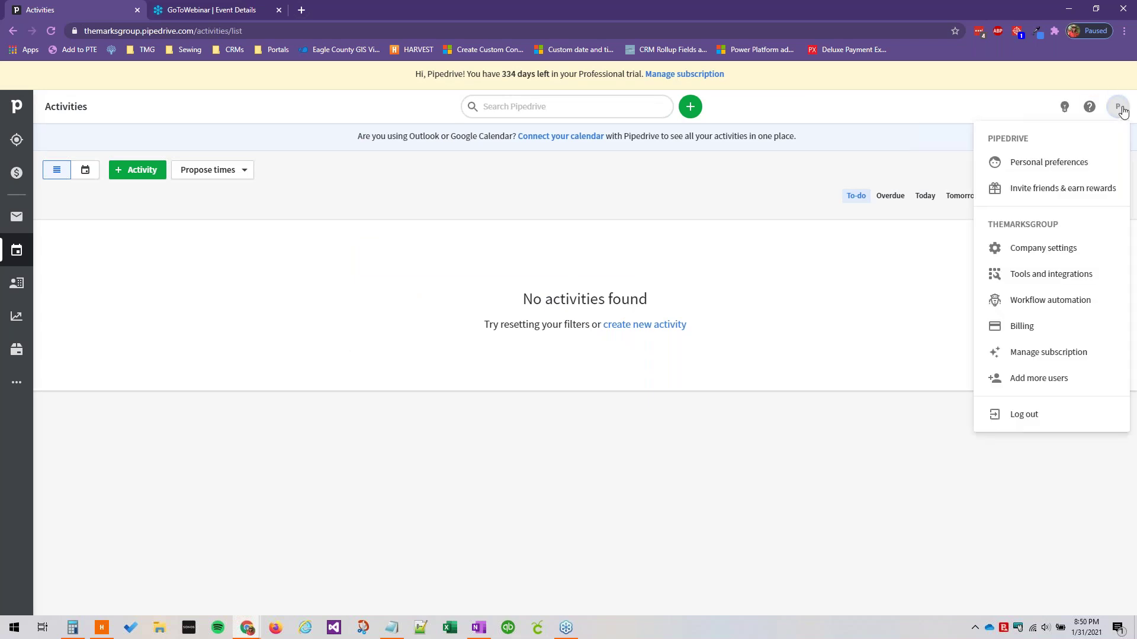
{"action": "left_click", "coordinate": [1018, 254]}
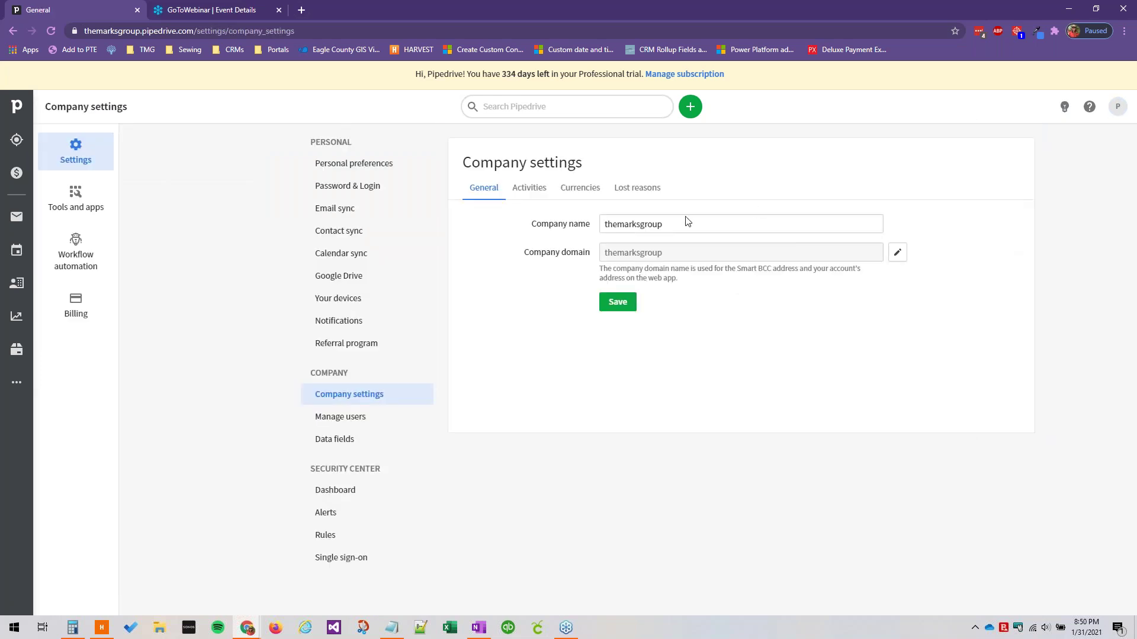
Step: On the Activities tab, compare activated and deactivated types, deactivating and reactivating Lunch
{"action": "left_click", "coordinate": [528, 189]}
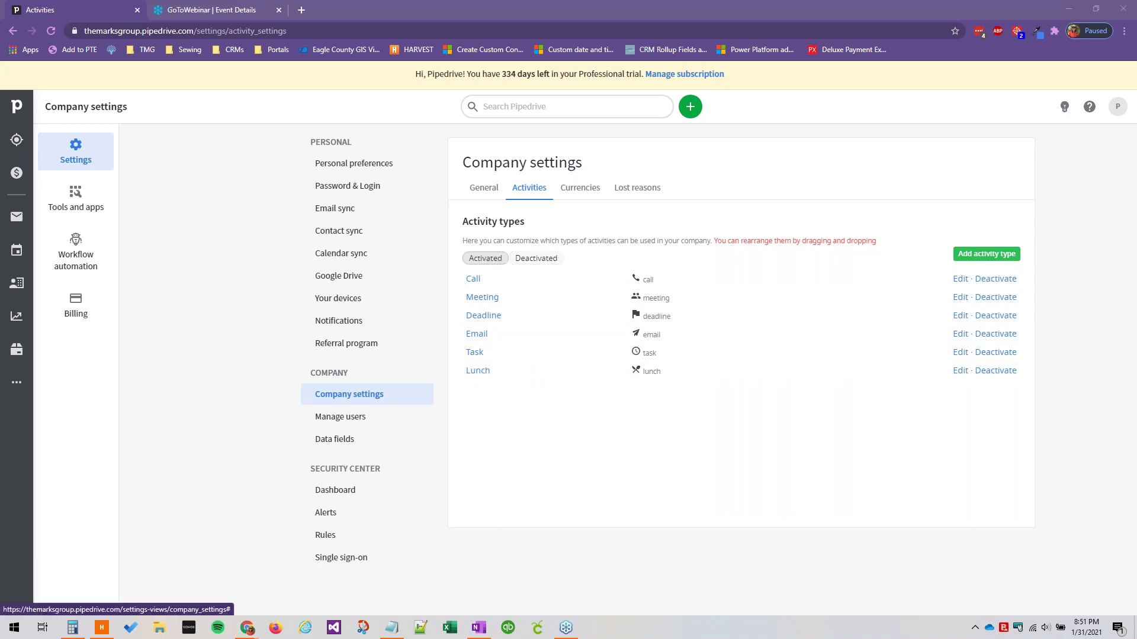
{"action": "left_click", "coordinate": [535, 261]}
{"action": "left_click", "coordinate": [539, 264]}
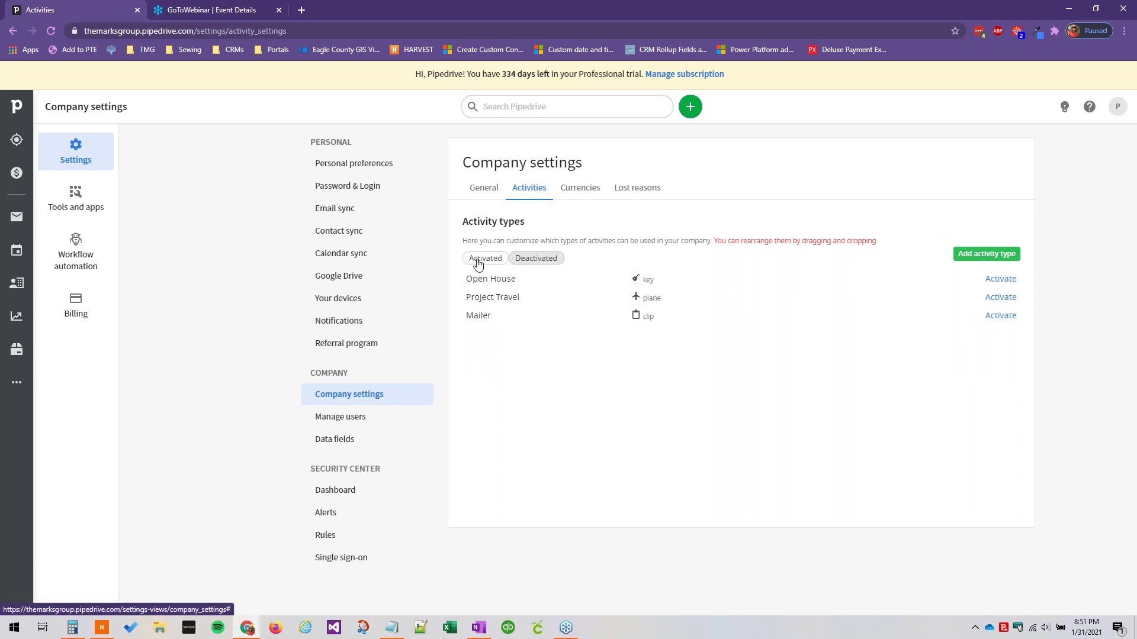
{"action": "left_click", "coordinate": [479, 261]}
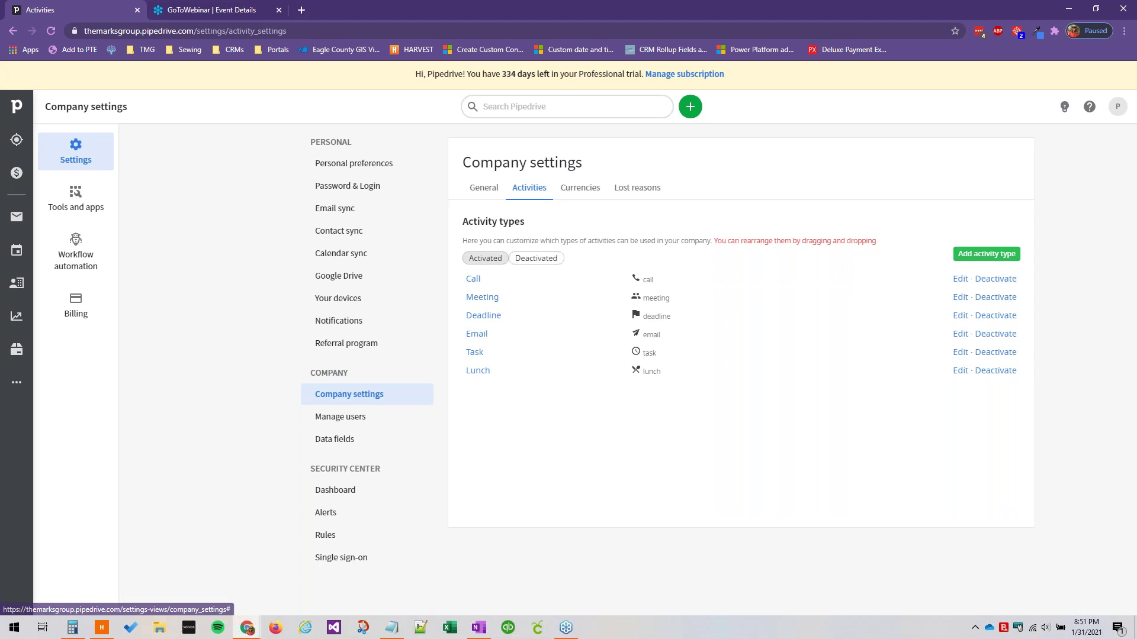
{"action": "left_click", "coordinate": [554, 261]}
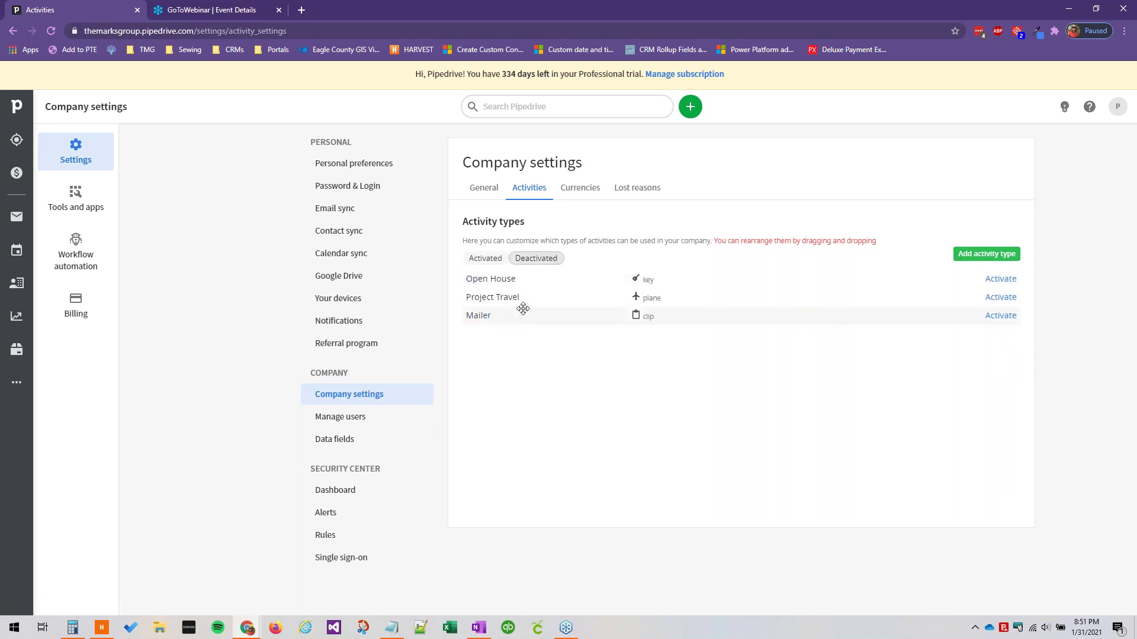
{"action": "left_click", "coordinate": [484, 262]}
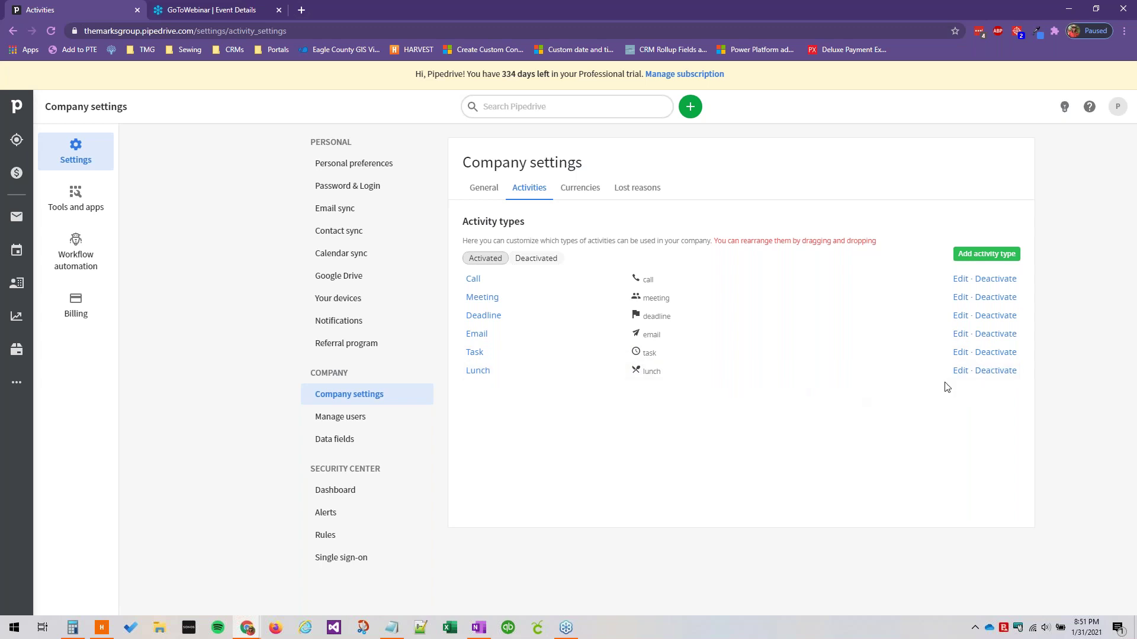
{"action": "left_click", "coordinate": [995, 371]}
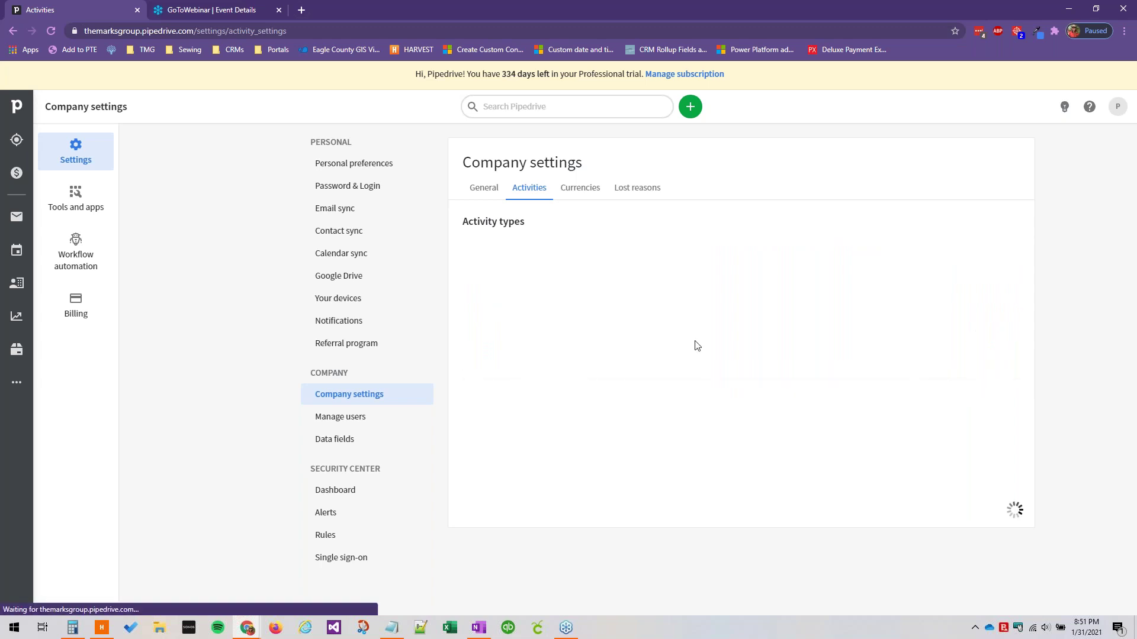
{"action": "left_click", "coordinate": [542, 258]}
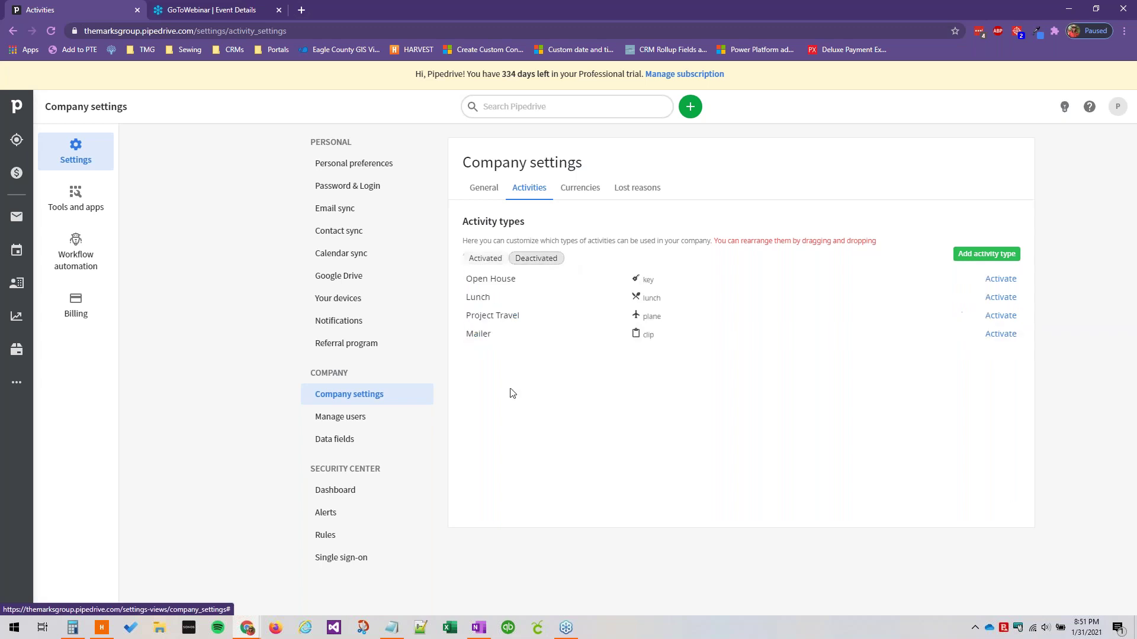
{"action": "left_click", "coordinate": [1006, 302]}
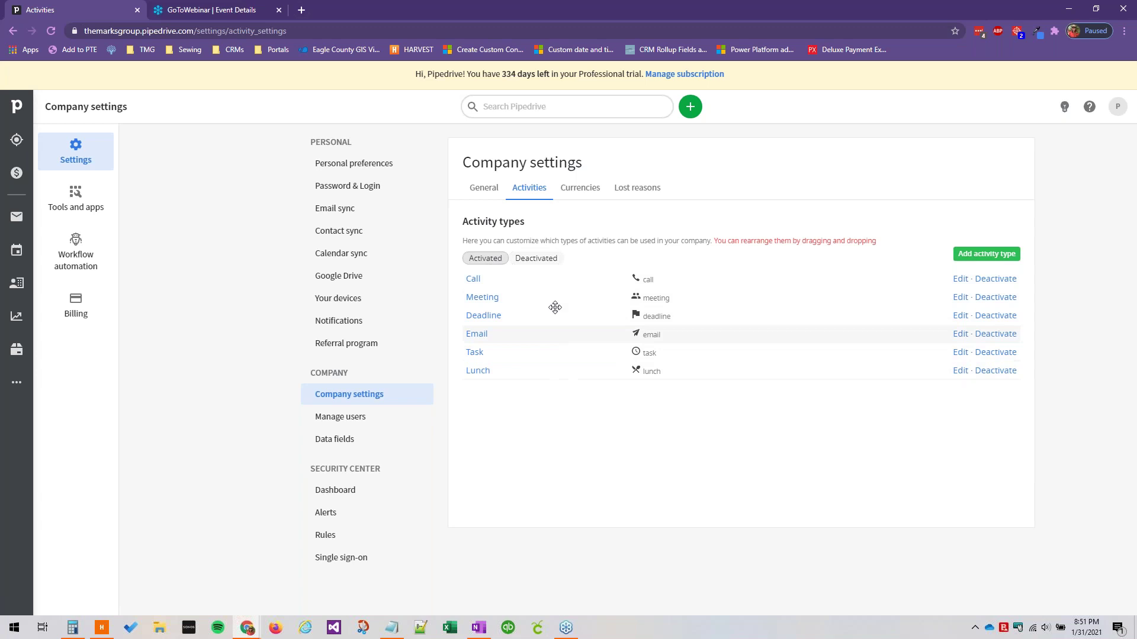
Step: Drag Task up and Call down the list, then check Task's edit form without changes
{"action": "left_click_drag", "start_coordinate": [538, 353], "coordinate": [553, 295]}
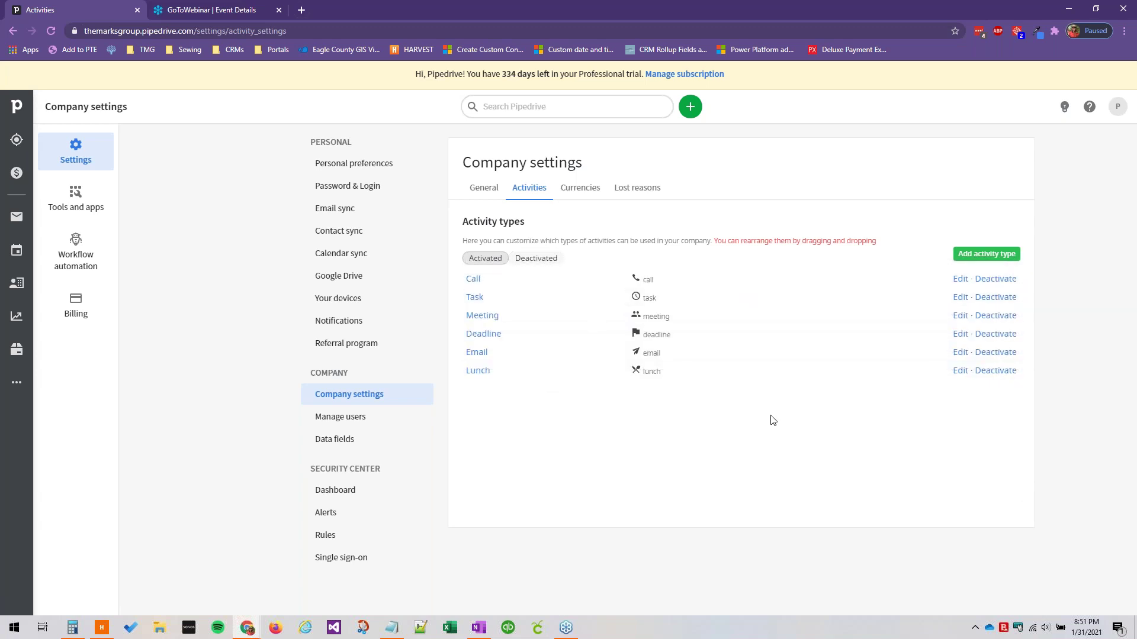
{"action": "mouse_move", "coordinate": [708, 284]}
{"action": "left_mouse_down"}
{"action": "mouse_move", "coordinate": [708, 327]}
{"action": "mouse_move", "coordinate": [705, 304]}
{"action": "mouse_move", "coordinate": [706, 323]}
{"action": "mouse_move", "coordinate": [726, 289]}
{"action": "left_mouse_up"}
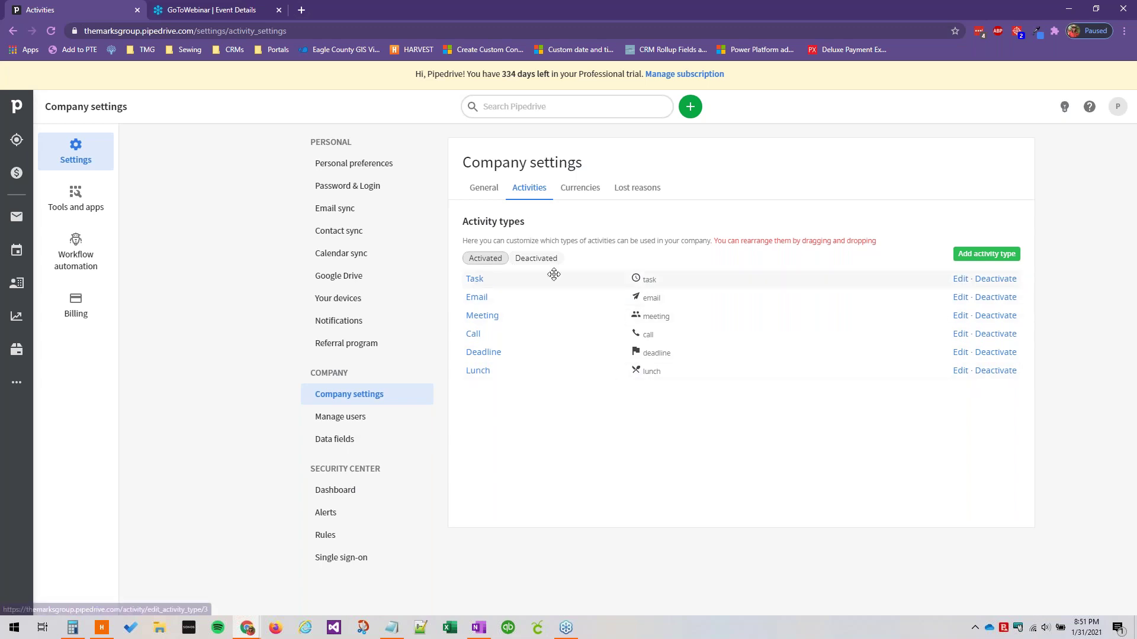
{"action": "left_click", "coordinate": [965, 283]}
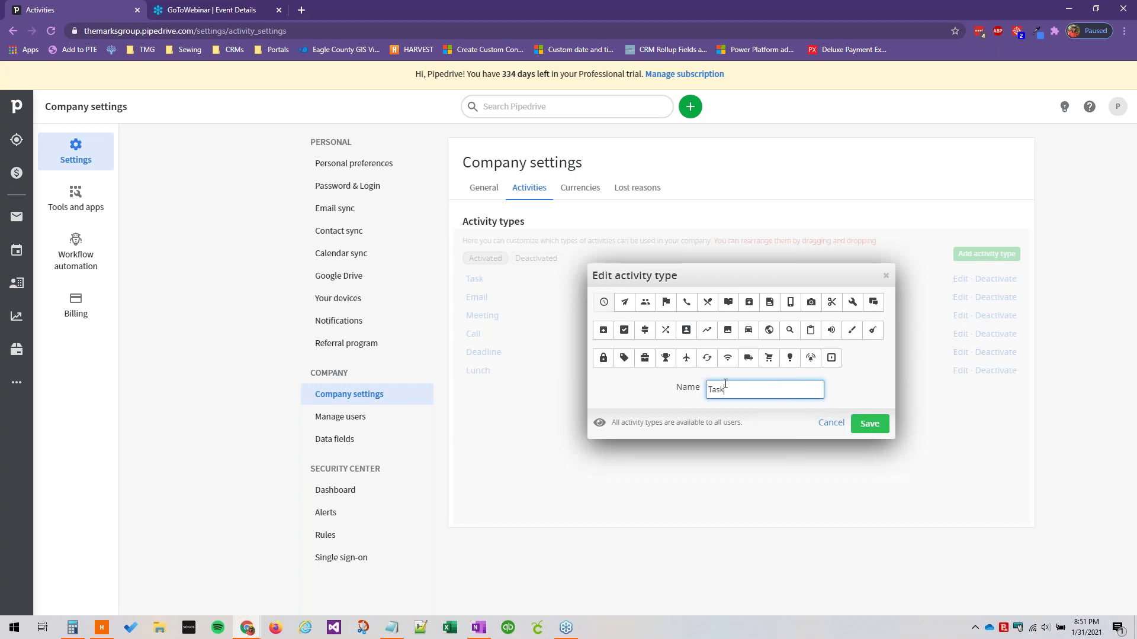
{"action": "left_click_drag", "start_coordinate": [725, 385], "coordinate": [690, 389]}
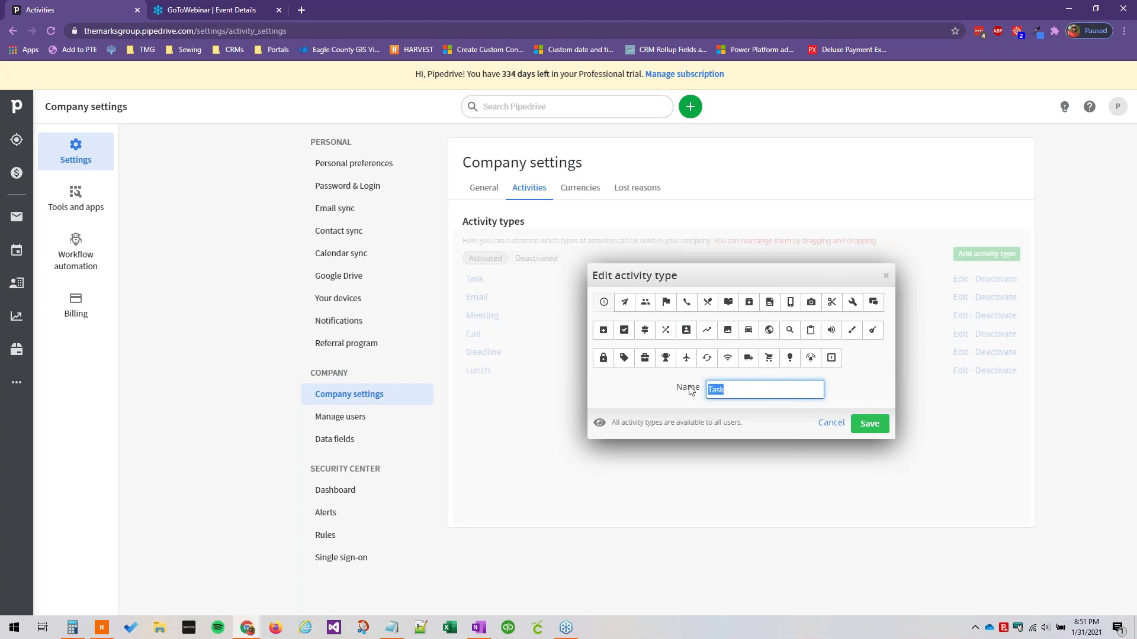
{"action": "left_click", "coordinate": [833, 423]}
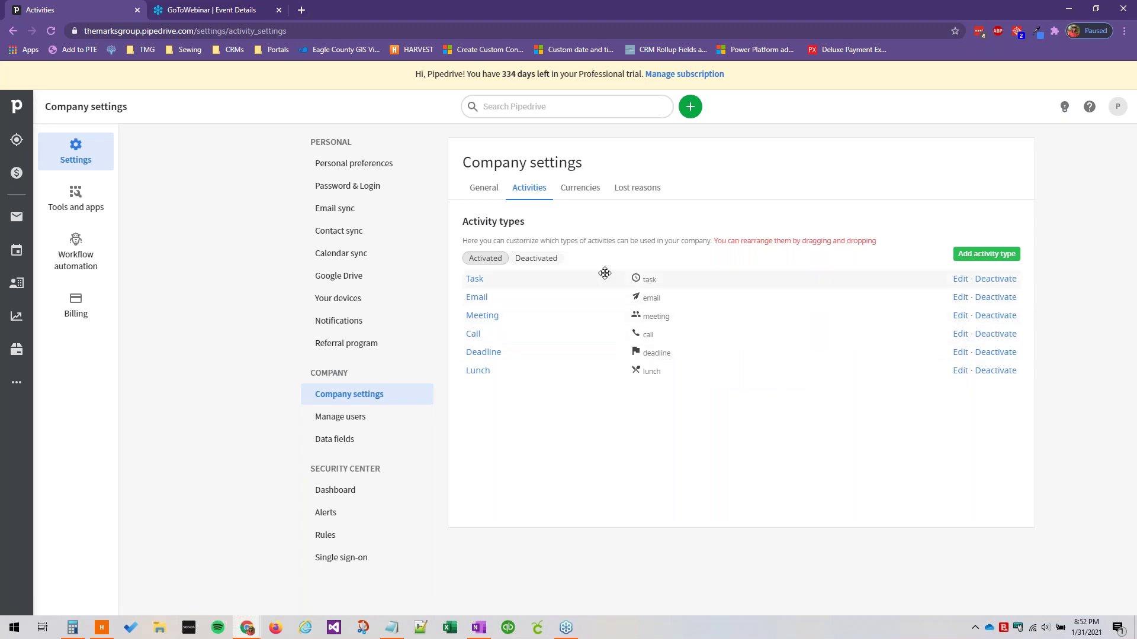
Step: Activate Project Travel and save a new 'Postcard' activity type with the picture icon
{"action": "left_click", "coordinate": [536, 258]}
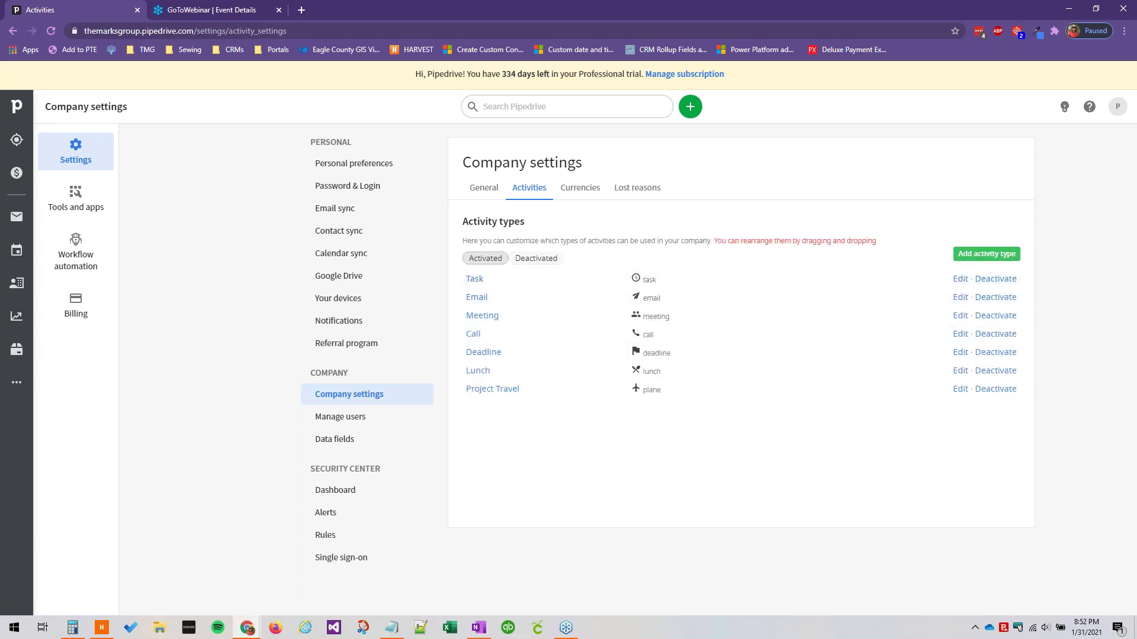
{"action": "left_click", "coordinate": [966, 260]}
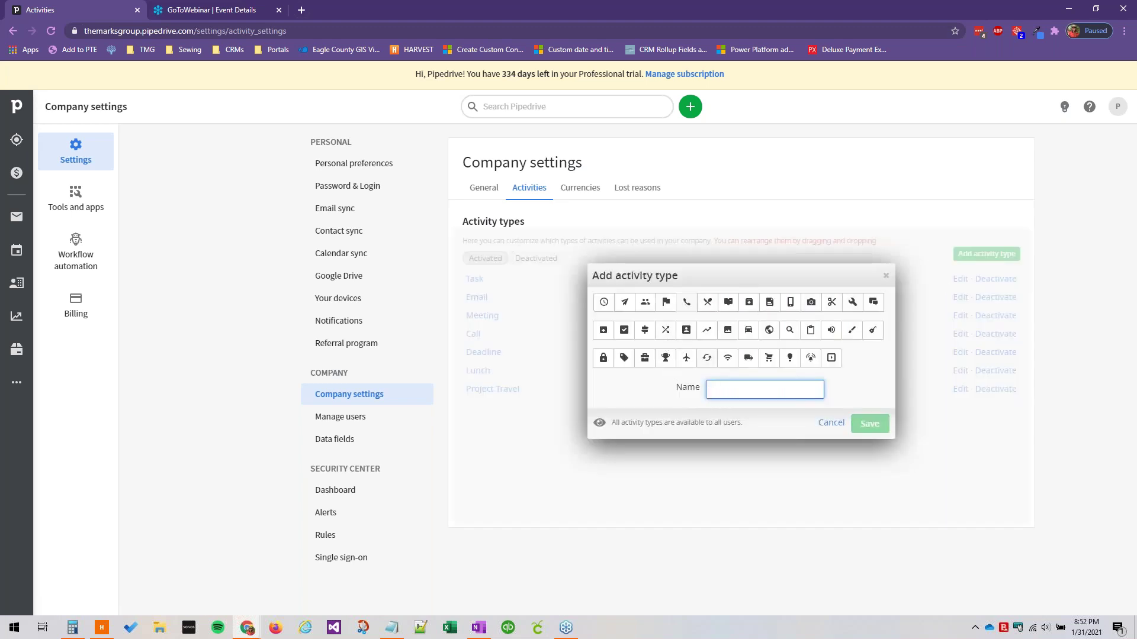
{"action": "type", "text": "Postcard"}
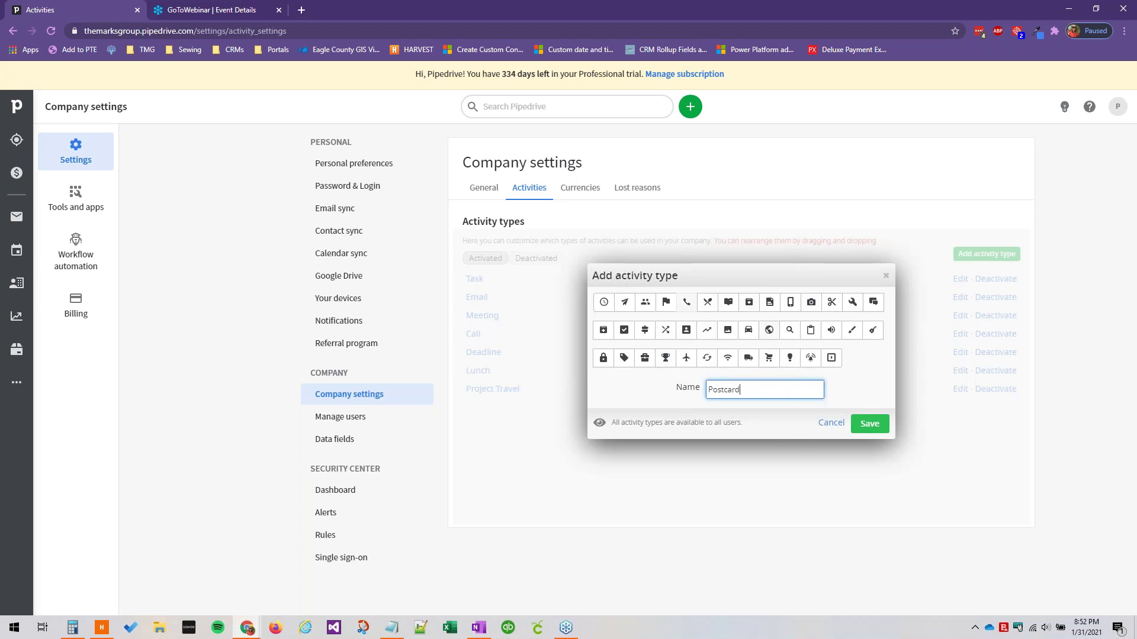
{"action": "left_click", "coordinate": [728, 330]}
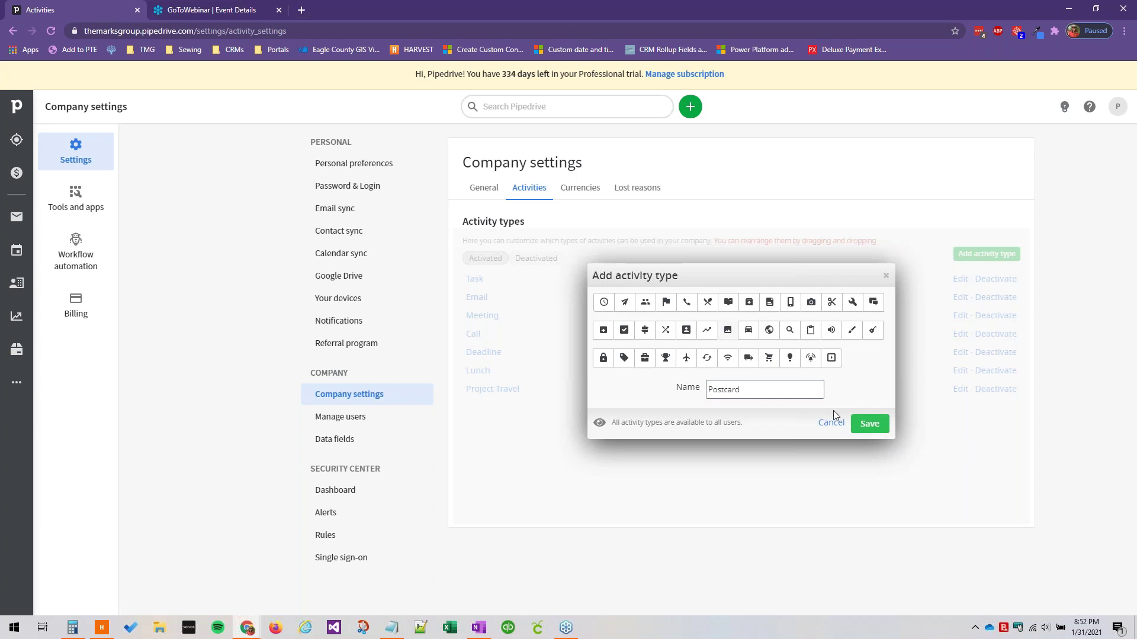
{"action": "left_click", "coordinate": [864, 424]}
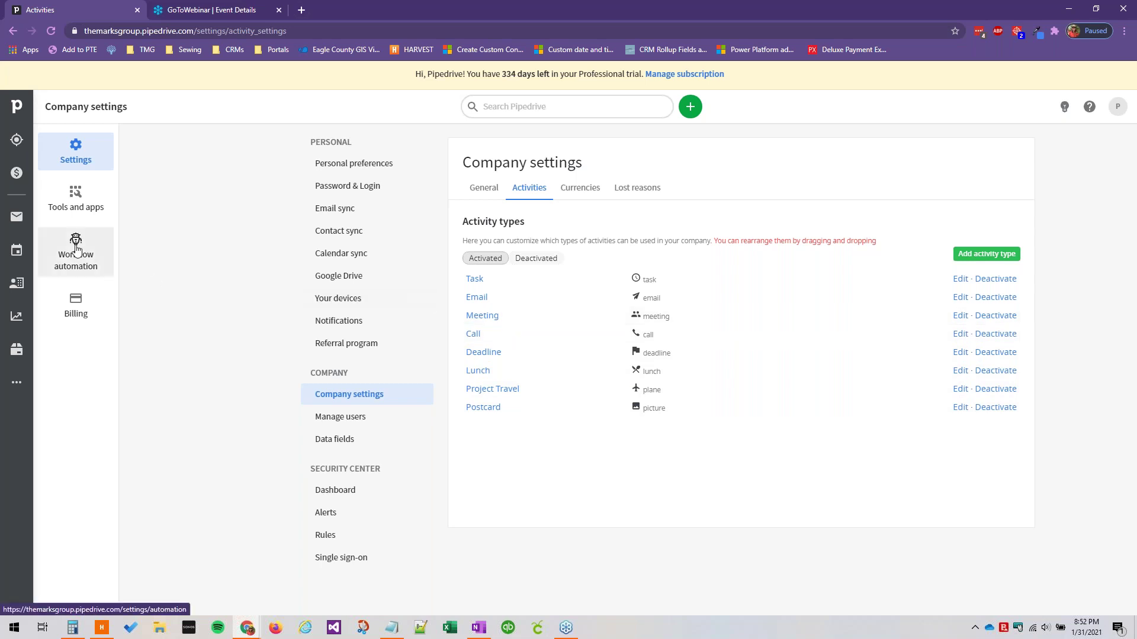
Step: Reload the Activities page with F5 and check the new types in the + Activity form
{"action": "left_click", "coordinate": [17, 251]}
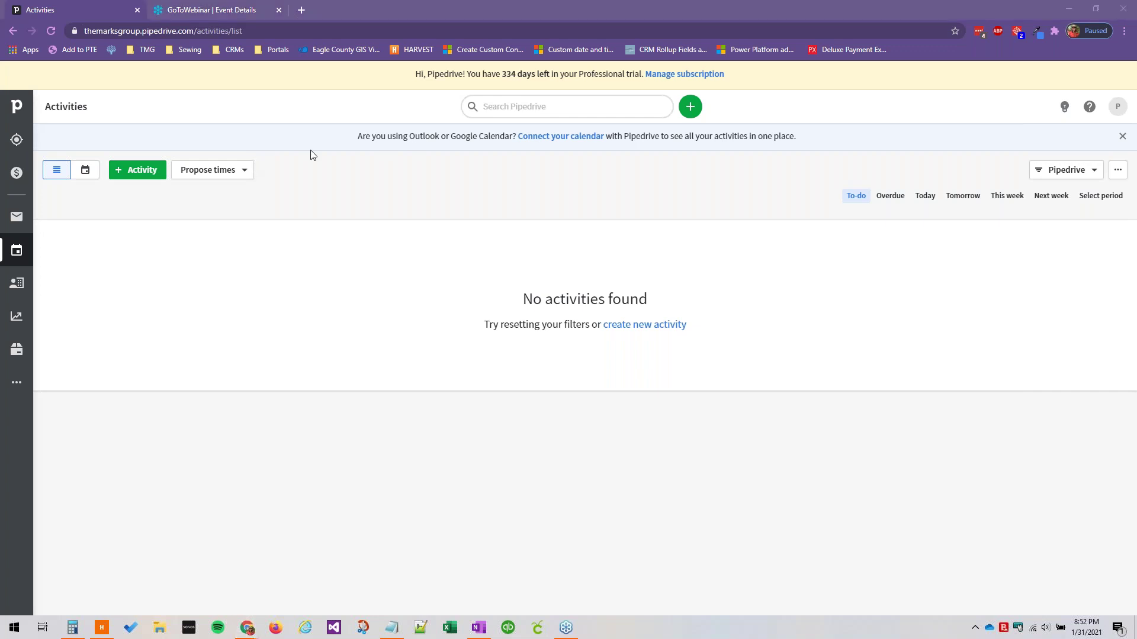
{"action": "left_click", "coordinate": [265, 155]}
{"action": "key", "text": "F5"}
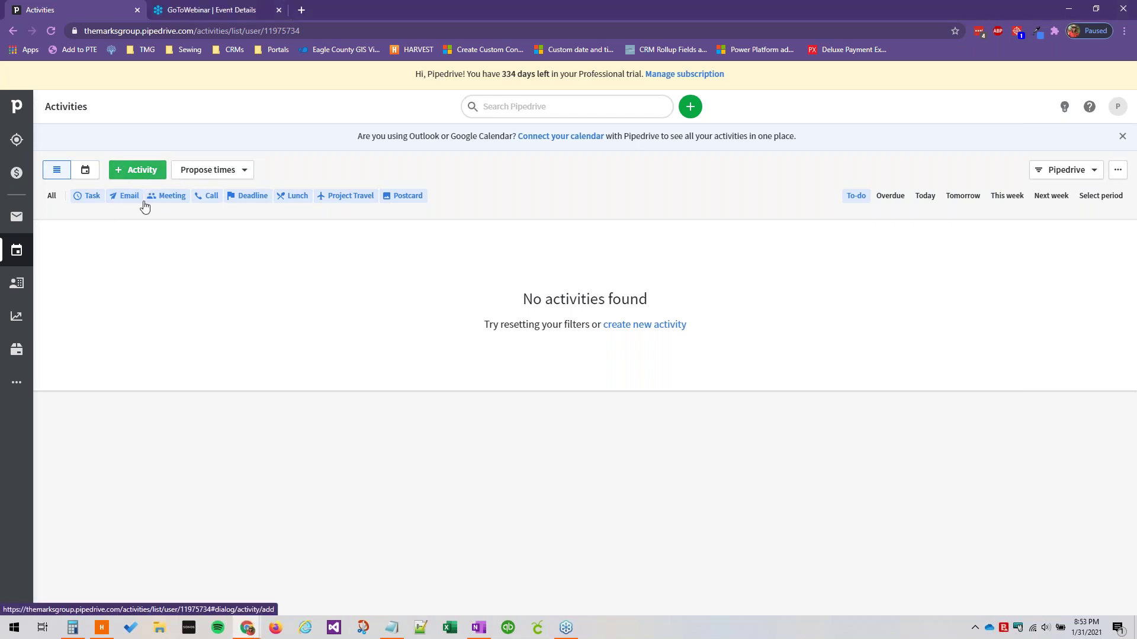
{"action": "left_click", "coordinate": [114, 172]}
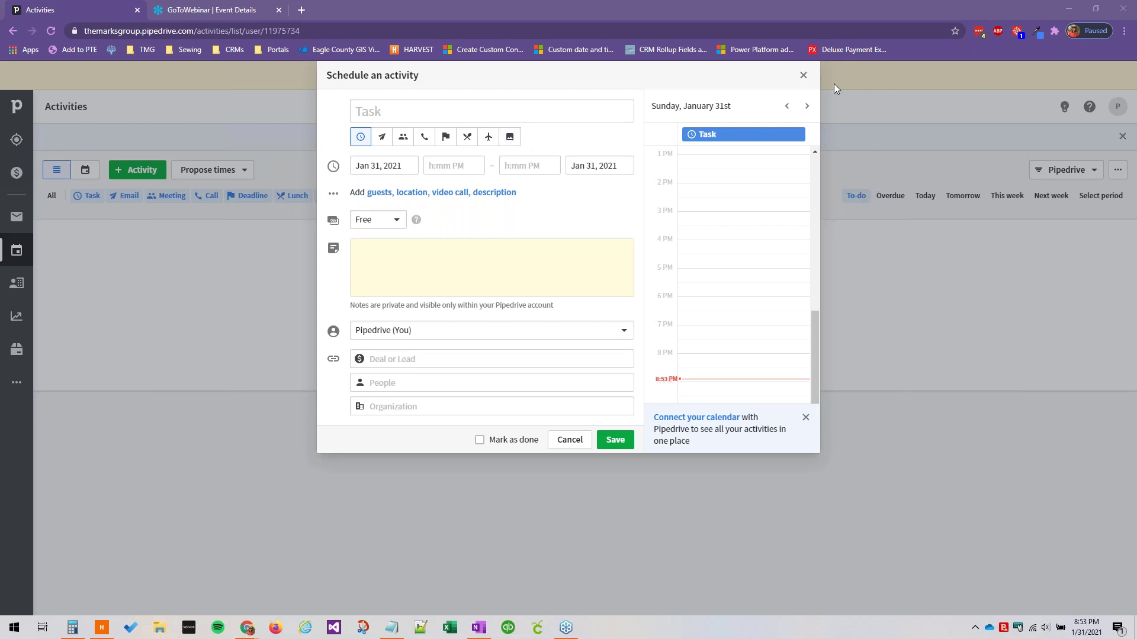
{"action": "left_click", "coordinate": [802, 77]}
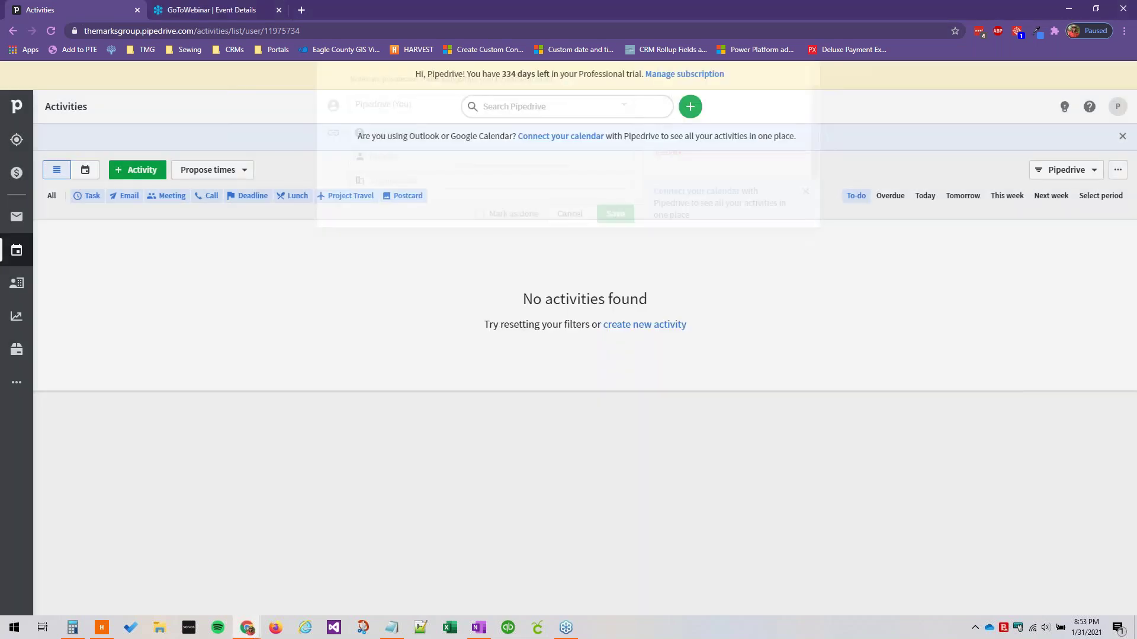
Step: In Company settings' Activities tab, deactivate Postcard and then Project Travel
{"action": "left_click", "coordinate": [1112, 111]}
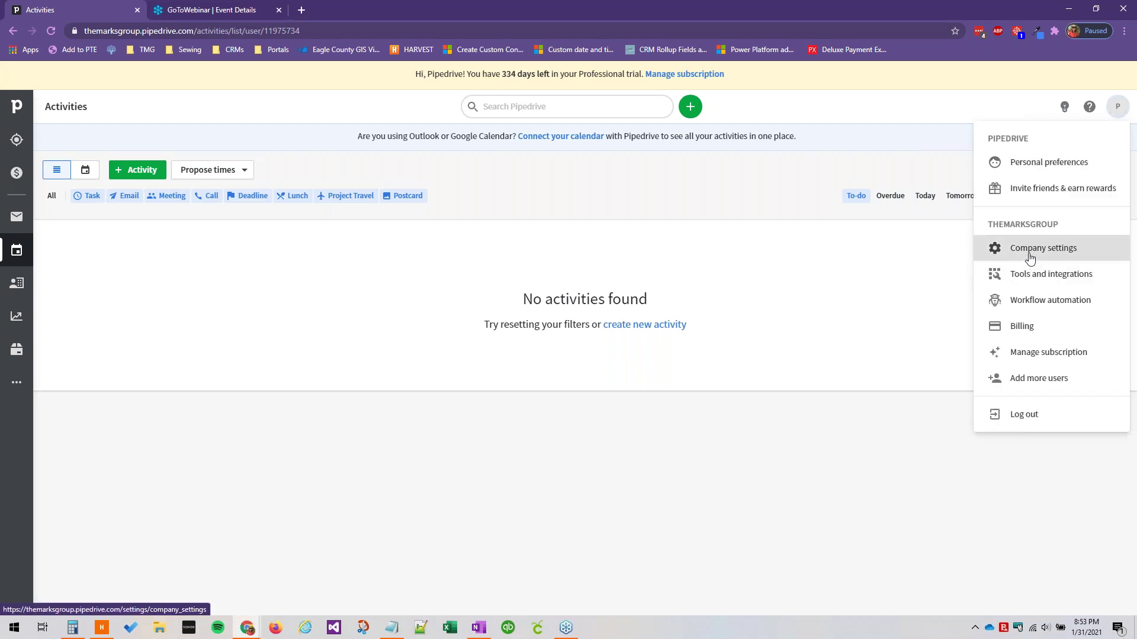
{"action": "left_click", "coordinate": [1096, 248]}
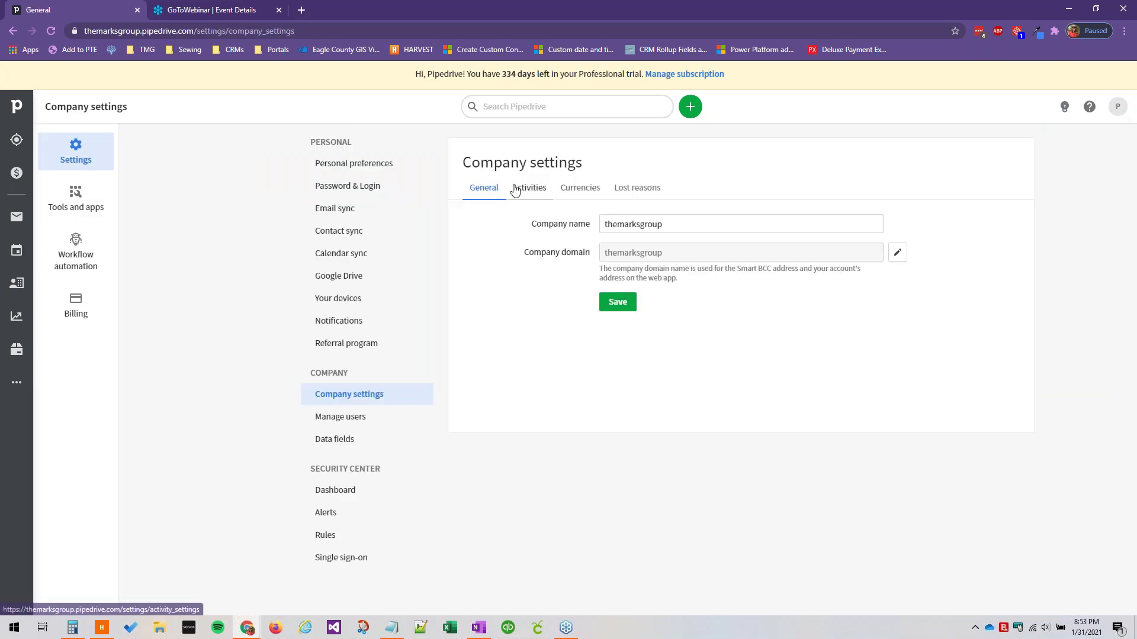
{"action": "left_click", "coordinate": [521, 188]}
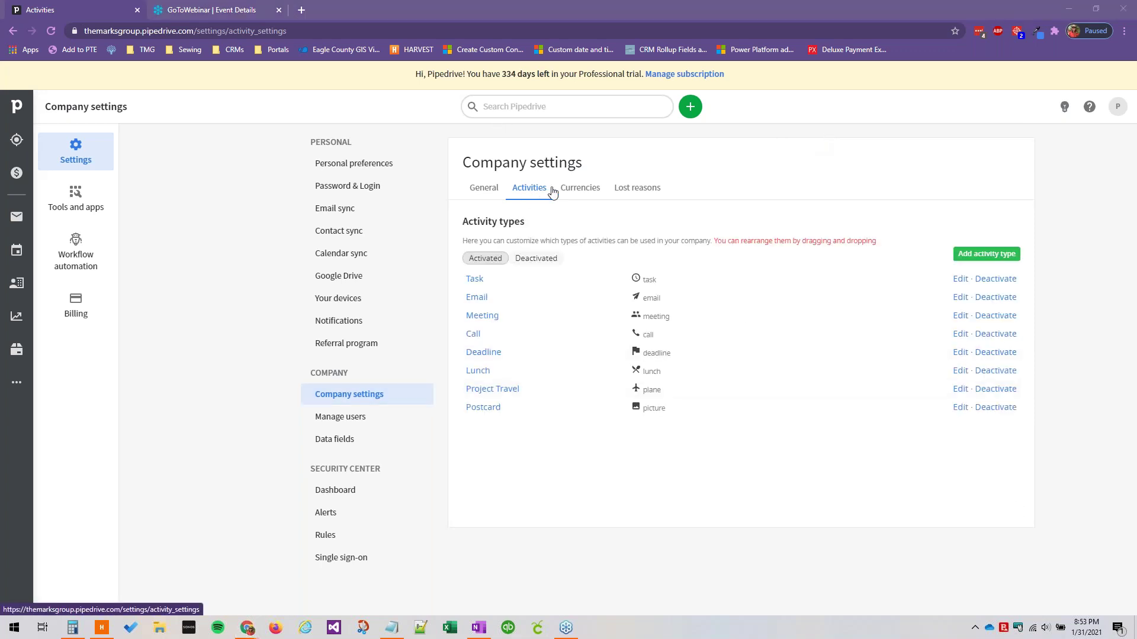
{"action": "left_click", "coordinate": [511, 411]}
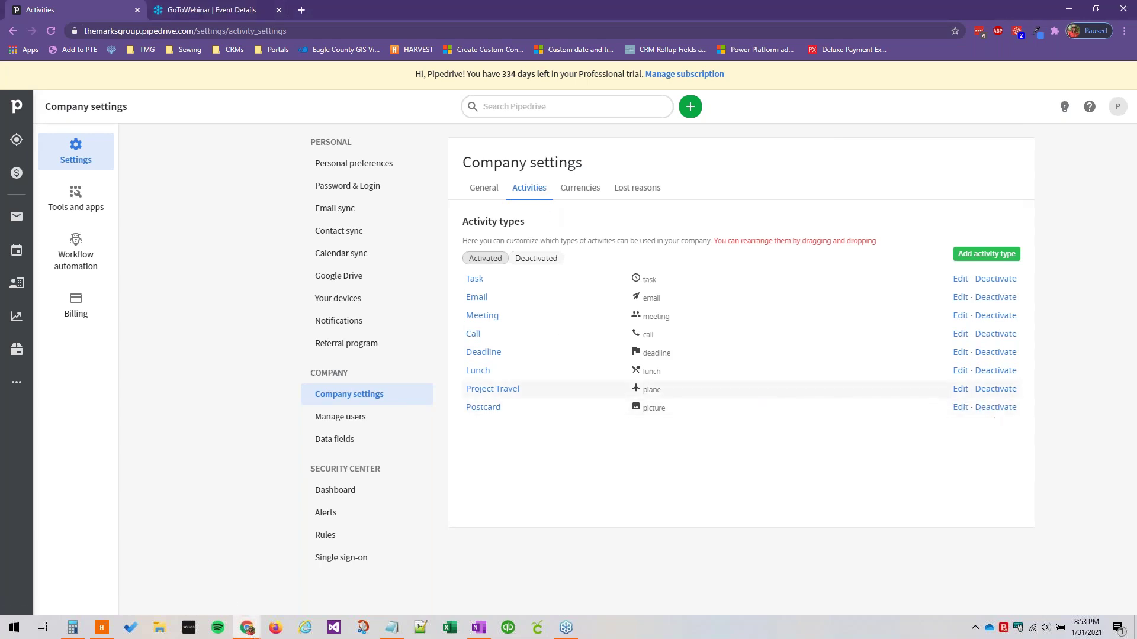
{"action": "left_click", "coordinate": [993, 407]}
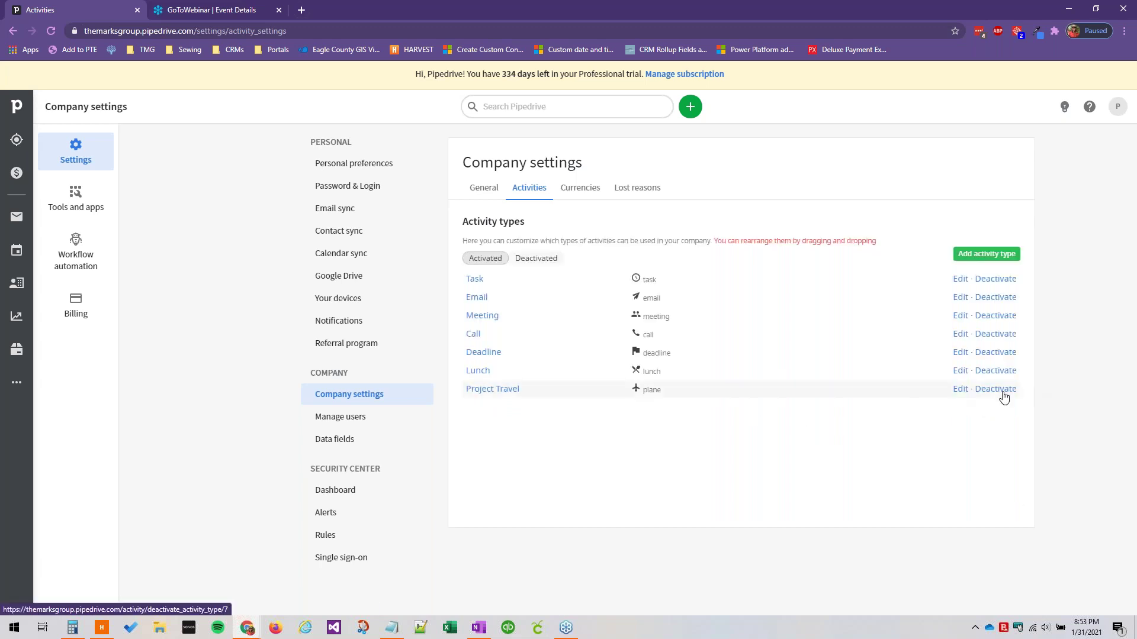
{"action": "left_click", "coordinate": [1003, 397]}
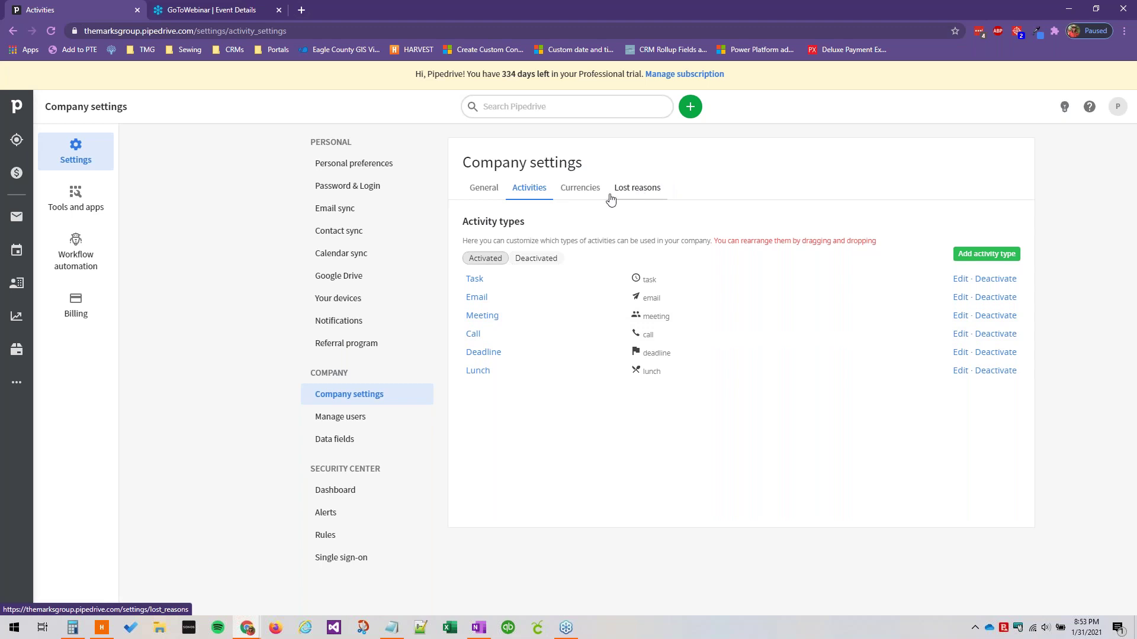
Step: On the Lost reasons tab, add 'Not enough expertise' as a predefined lost reason
{"action": "left_click", "coordinate": [639, 191]}
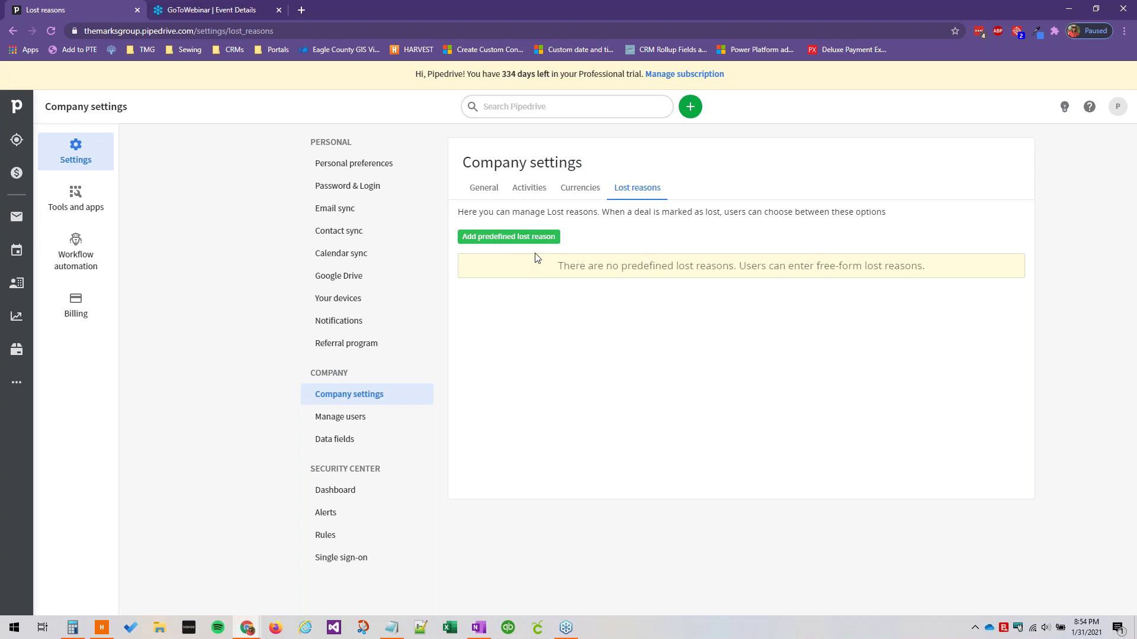
{"action": "left_click", "coordinate": [538, 237]}
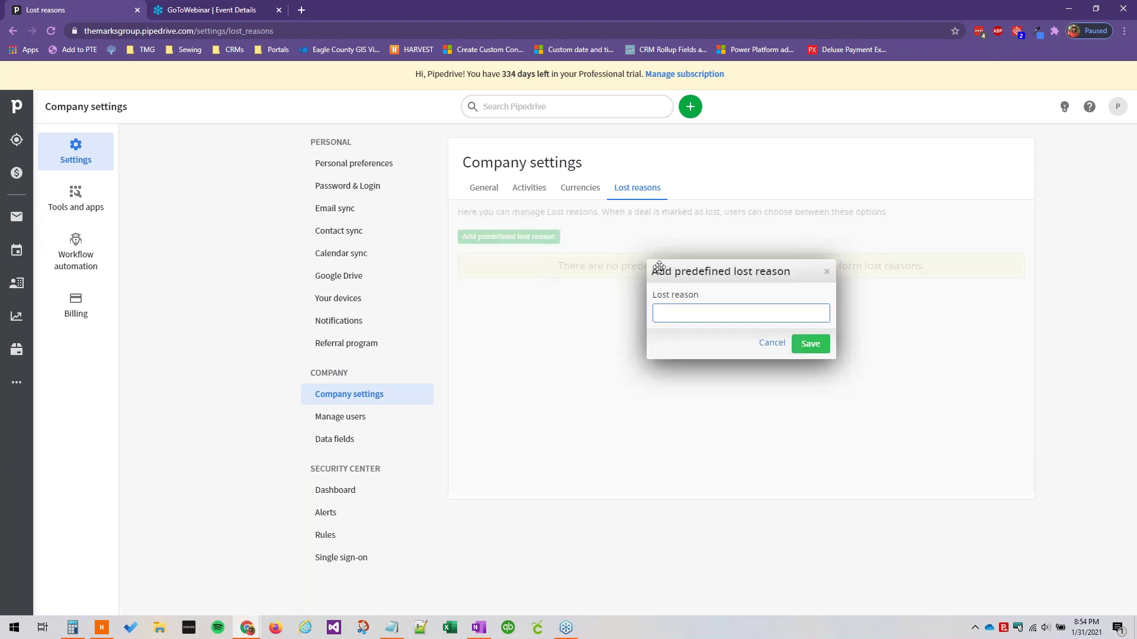
{"action": "left_click", "coordinate": [732, 315]}
{"action": "key", "text": "Return"}
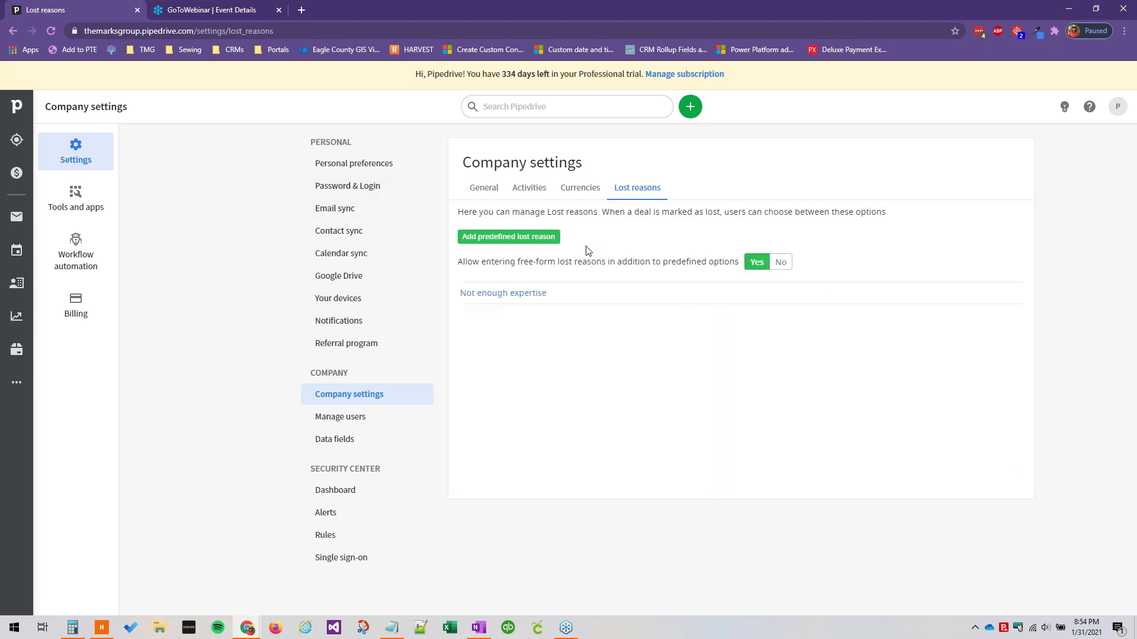
Step: Add 'Budgetary' and 'Lost to competitor' as further predefined lost reasons
{"action": "left_click", "coordinate": [508, 236]}
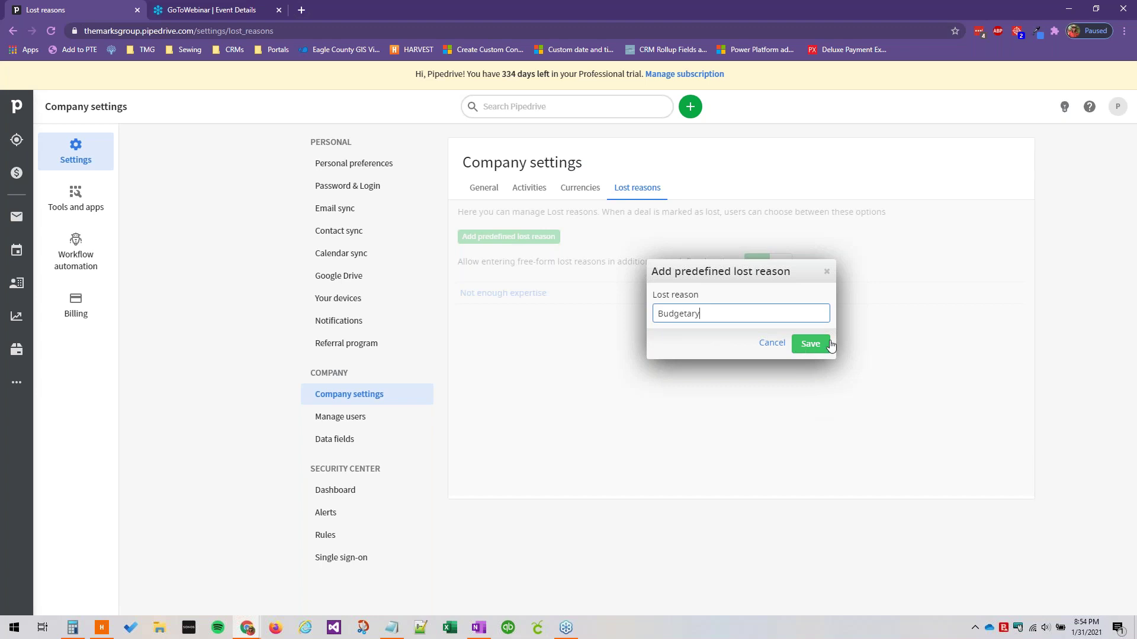
{"action": "left_click", "coordinate": [808, 345]}
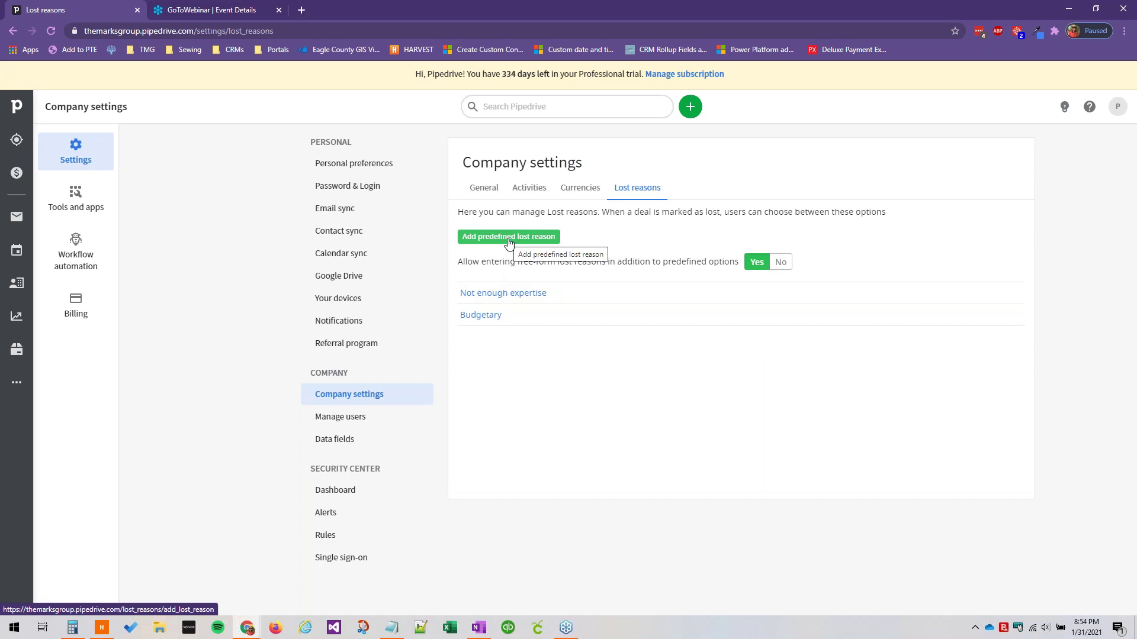
{"action": "left_click", "coordinate": [509, 240]}
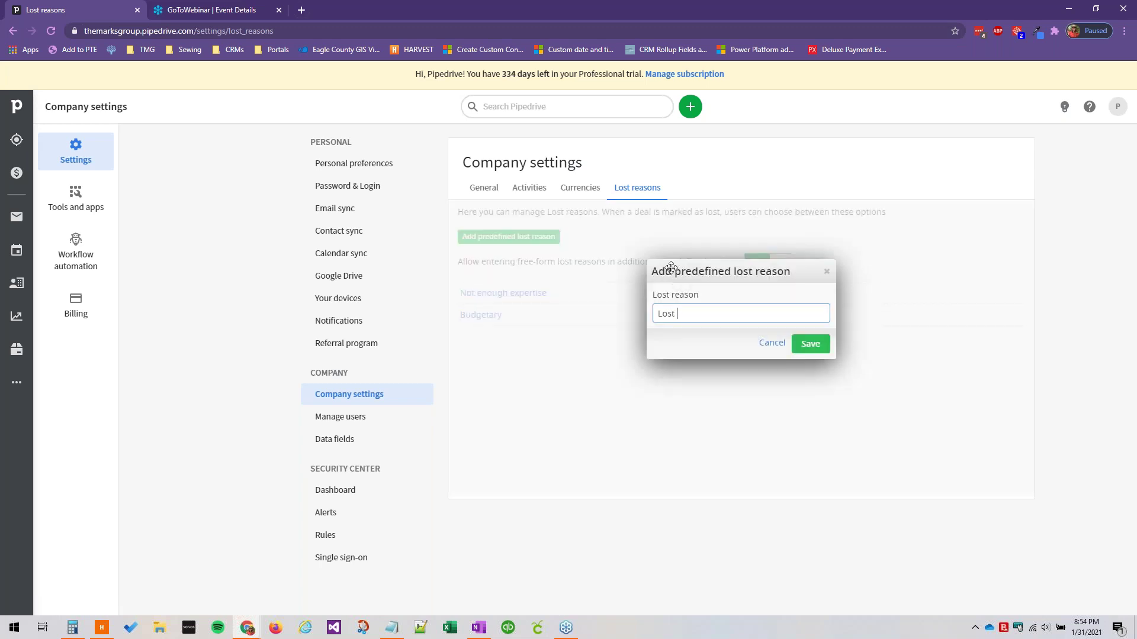
{"action": "type", "text": "Lost to competitor"}
{"action": "left_click", "coordinate": [813, 344]}
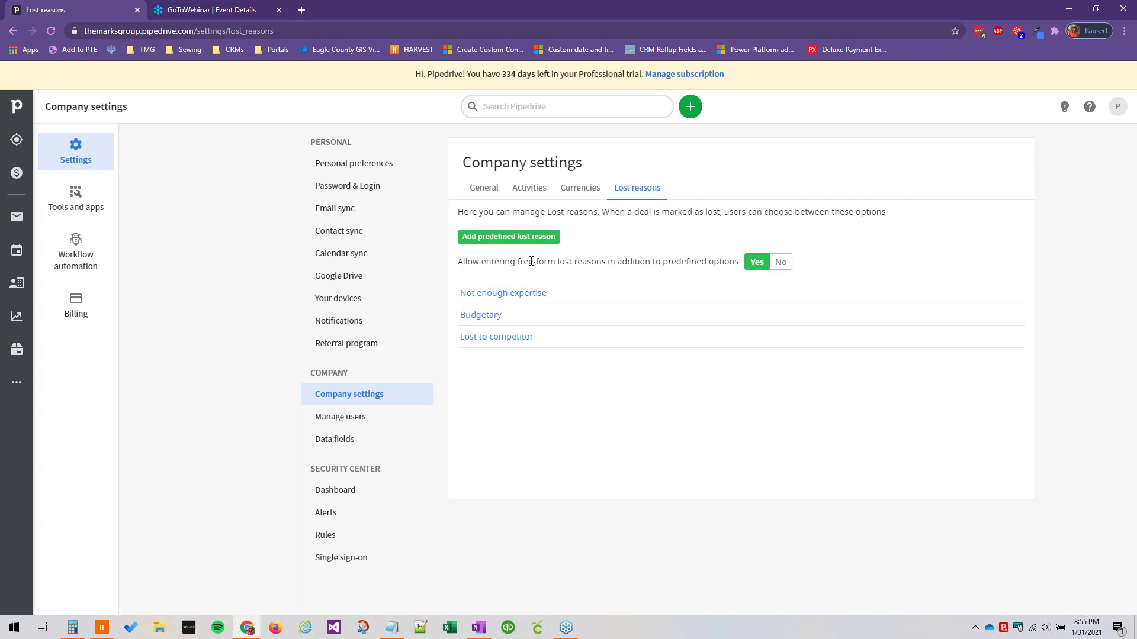
Step: Set free-form lost reasons to No, then preview Sage & Spruce LLC's lost-reason list and cancel
{"action": "left_click", "coordinate": [781, 263]}
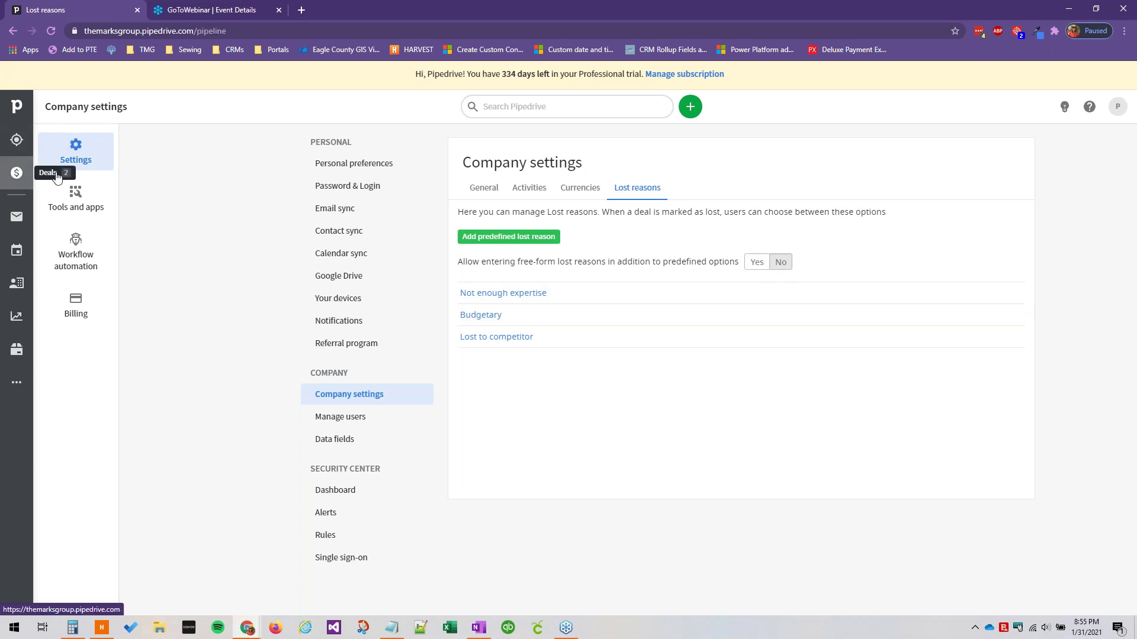
{"action": "left_click", "coordinate": [18, 168]}
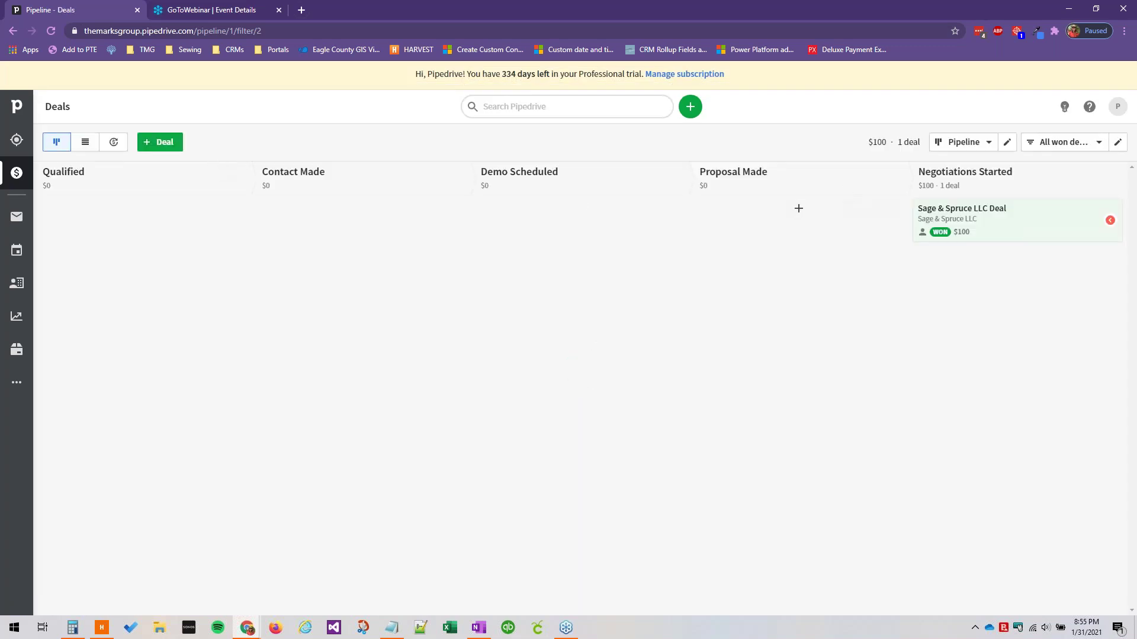
{"action": "left_click_drag", "start_coordinate": [1068, 219], "coordinate": [458, 601]}
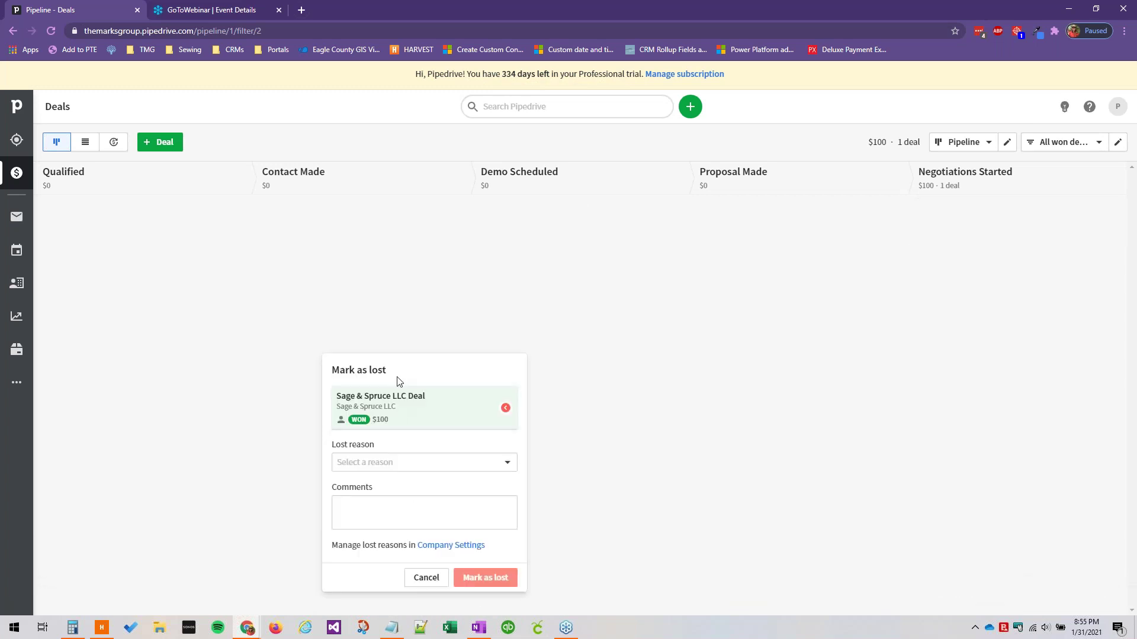
{"action": "left_click", "coordinate": [386, 464]}
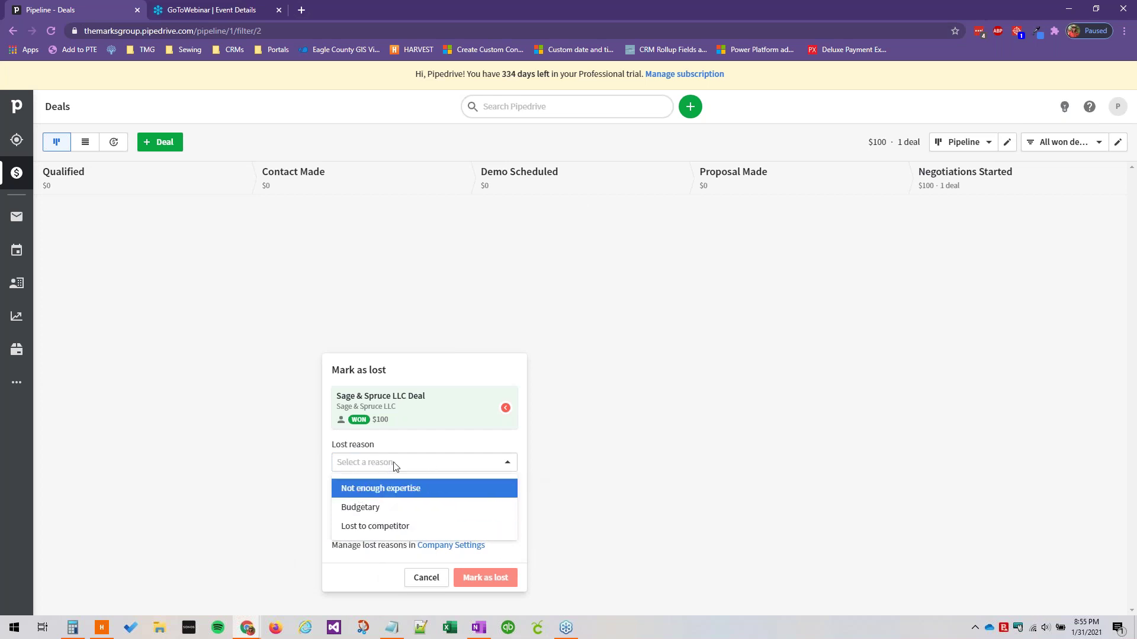
{"action": "left_click", "coordinate": [687, 432]}
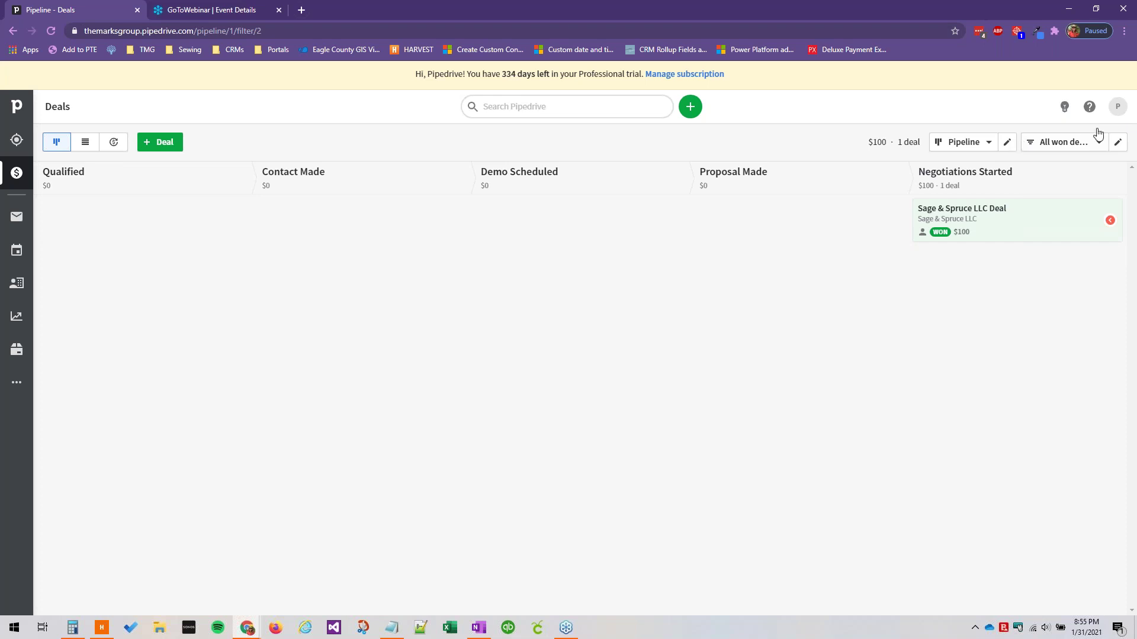
Step: In Company settings' Lost reasons tab, switch the free-form lost reasons toggle back to Yes
{"action": "left_click", "coordinate": [1124, 113]}
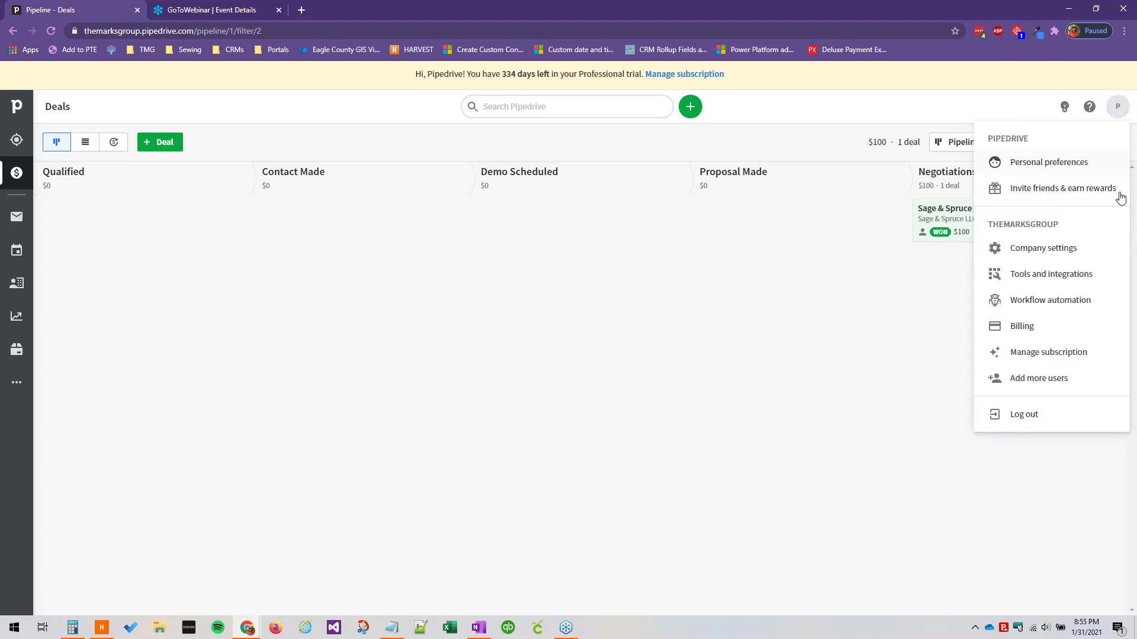
{"action": "left_click", "coordinate": [1034, 255]}
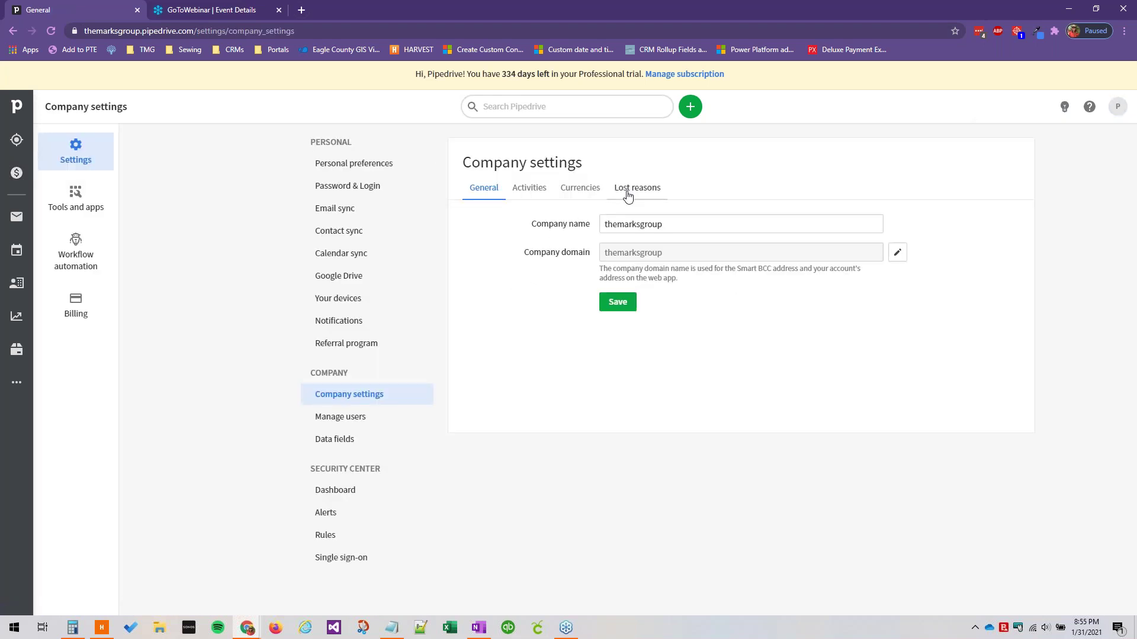
{"action": "left_click", "coordinate": [637, 188]}
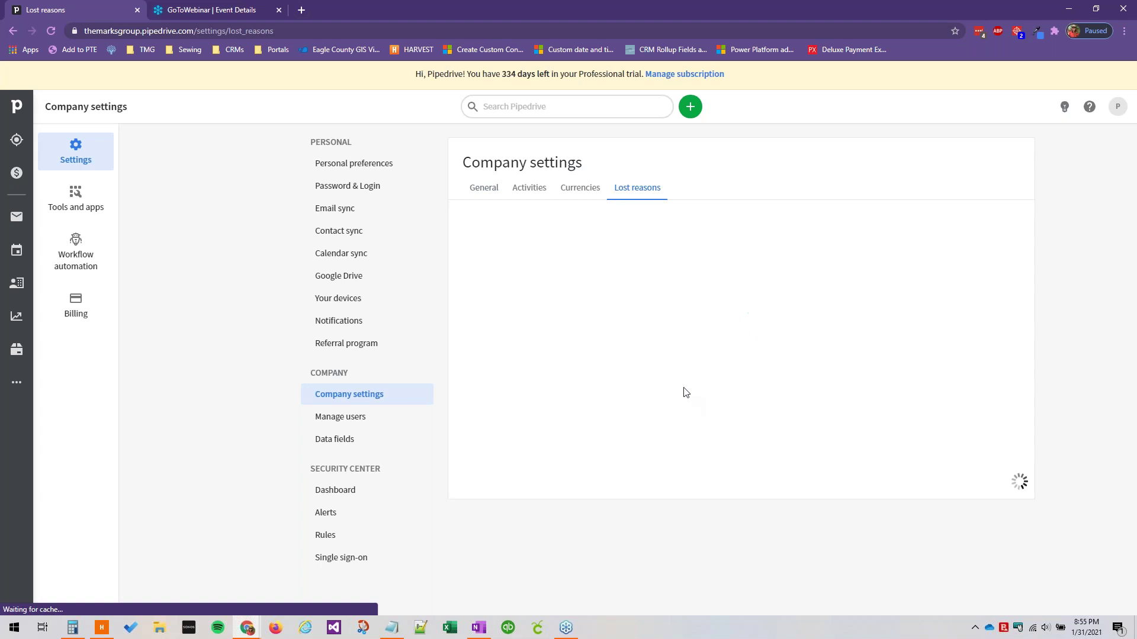
{"action": "left_click", "coordinate": [763, 268]}
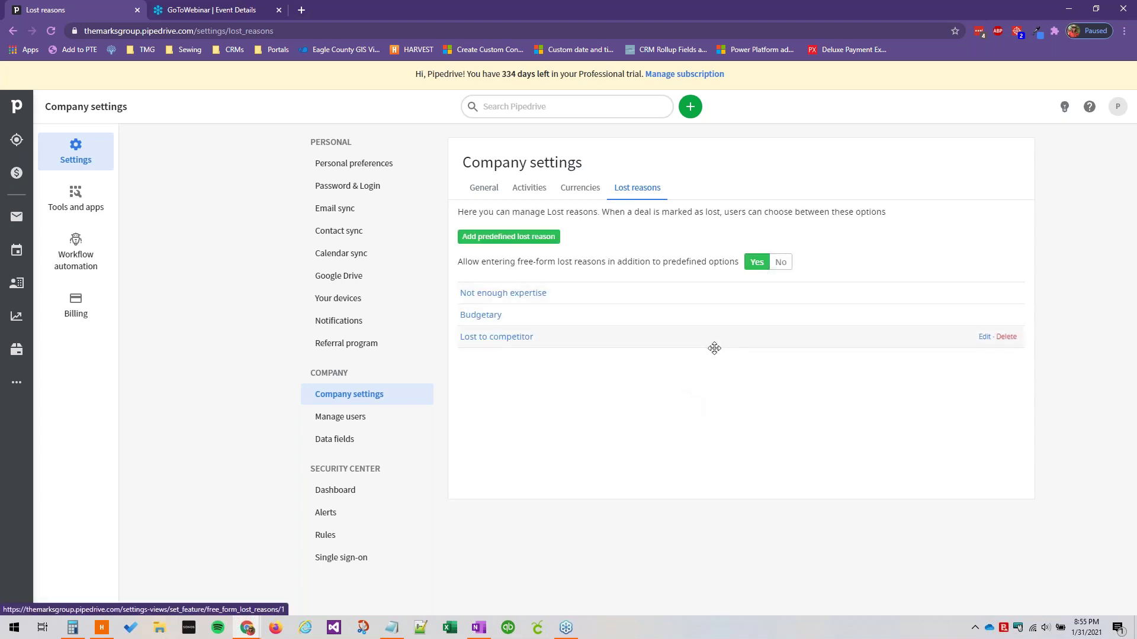
Step: Drag Sage & Spruce LLC to Lost, browse its lost reasons, and follow the Company Settings link
{"action": "left_click", "coordinate": [16, 172]}
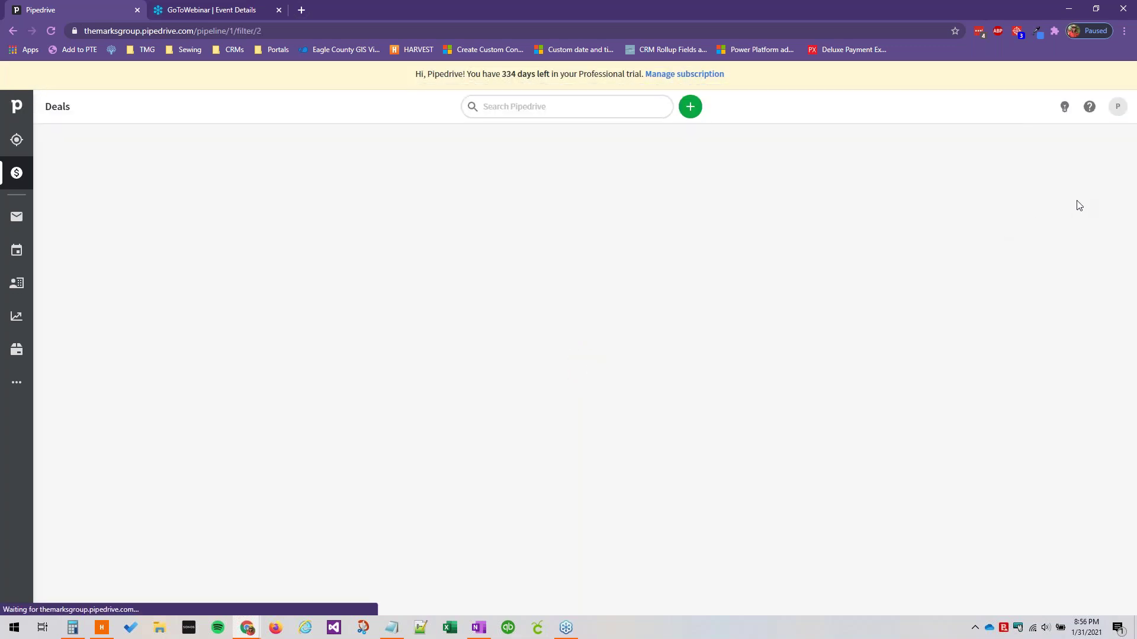
{"action": "left_click_drag", "start_coordinate": [997, 229], "coordinate": [491, 605]}
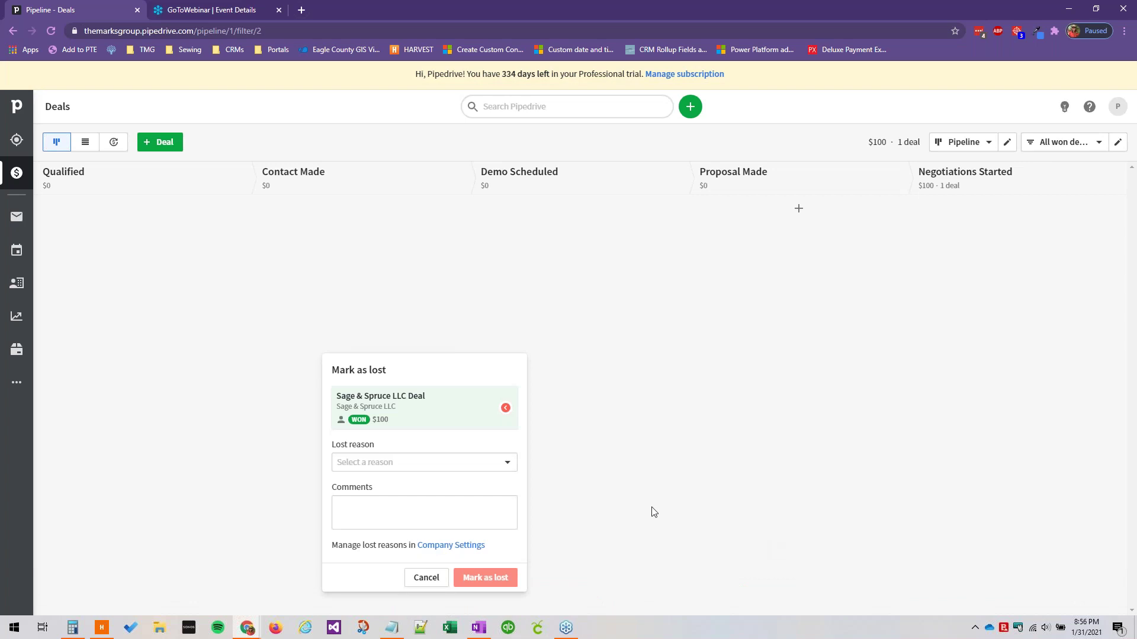
{"action": "left_click", "coordinate": [474, 468]}
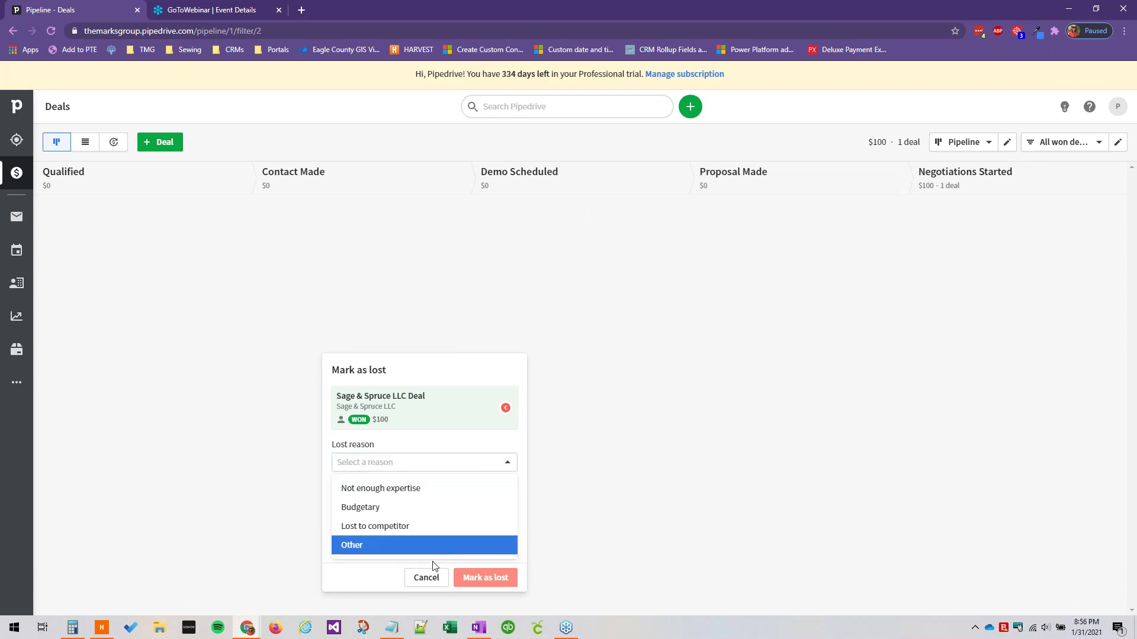
{"action": "left_click", "coordinate": [362, 546]}
{"action": "left_click", "coordinate": [460, 468]}
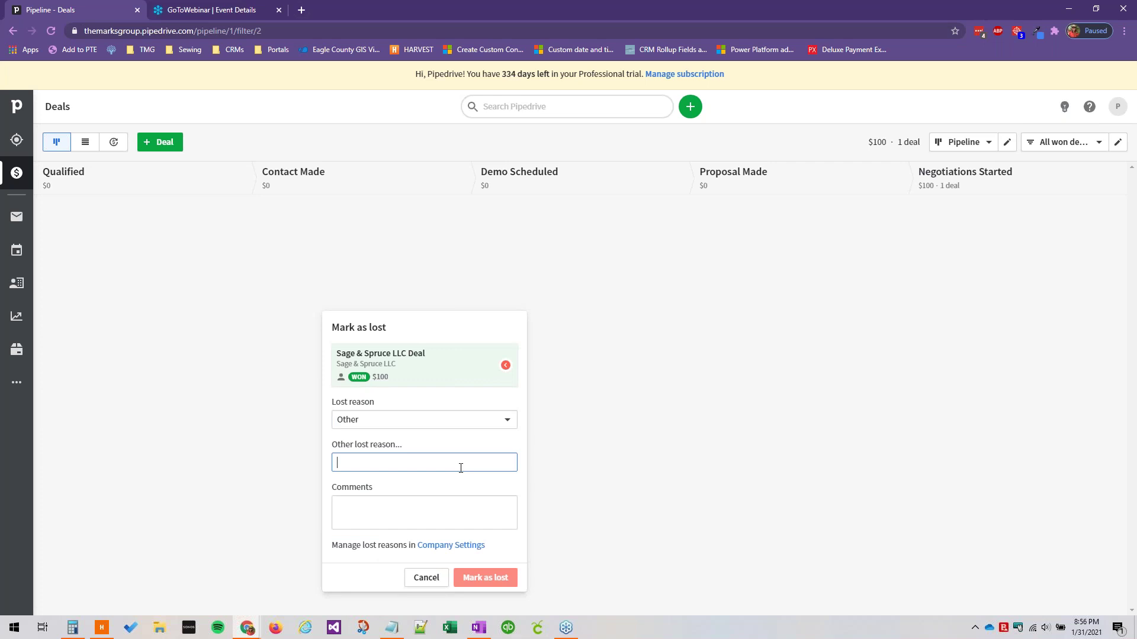
{"action": "left_click", "coordinate": [474, 429]}
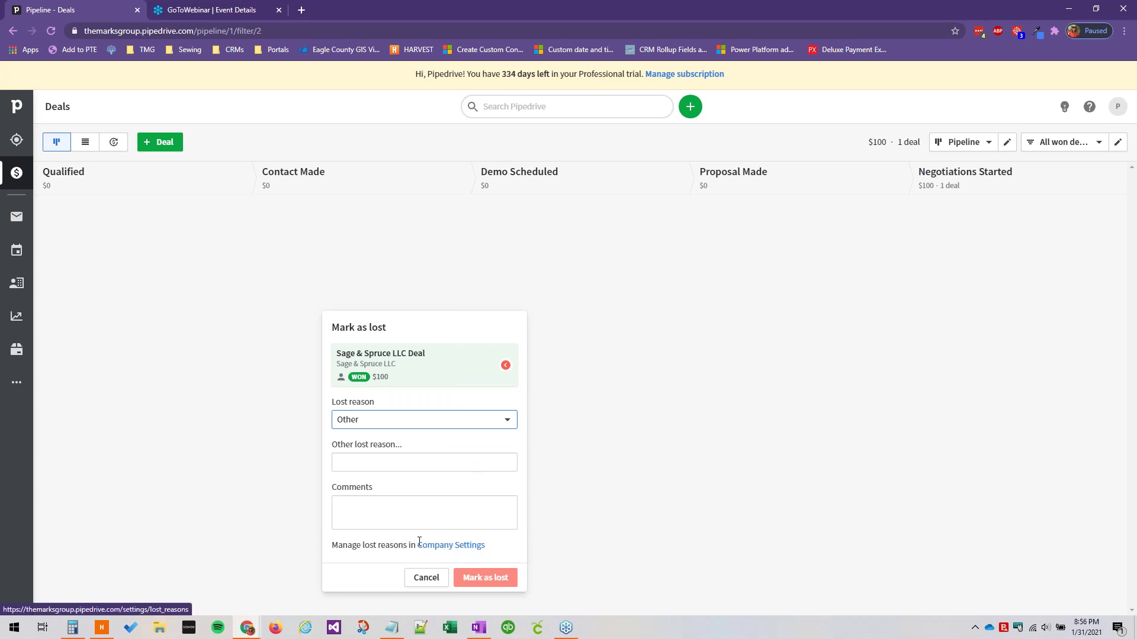
{"action": "left_click", "coordinate": [470, 546]}
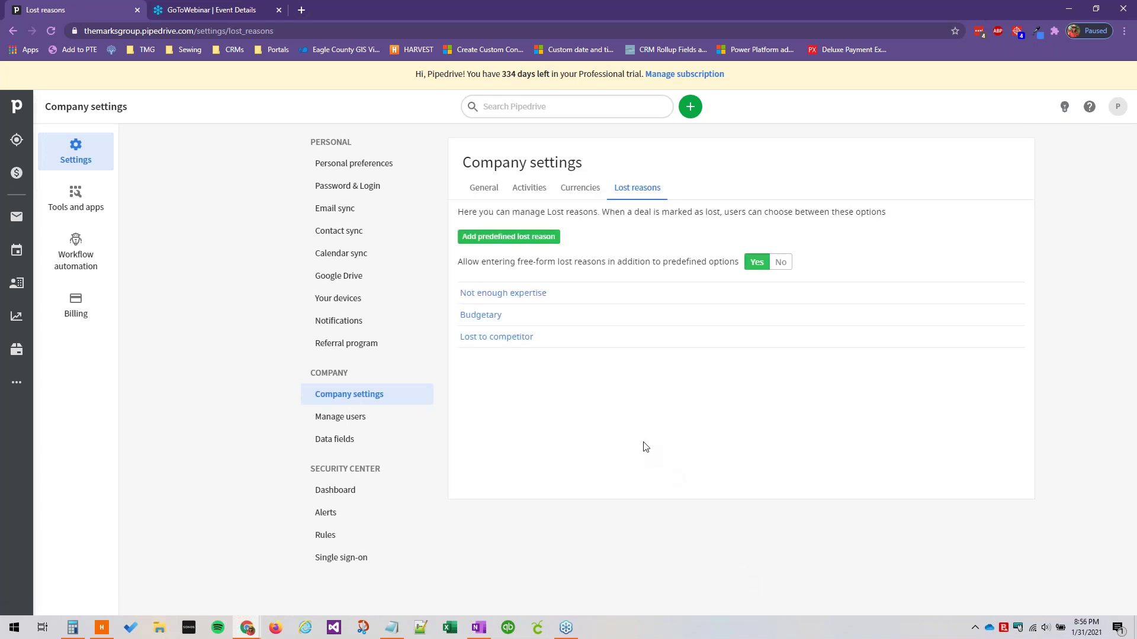
Step: Delete the Not enough expertise, Budgetary and Lost to competitor lost reasons one by one
{"action": "mouse_move", "coordinate": [807, 299]}
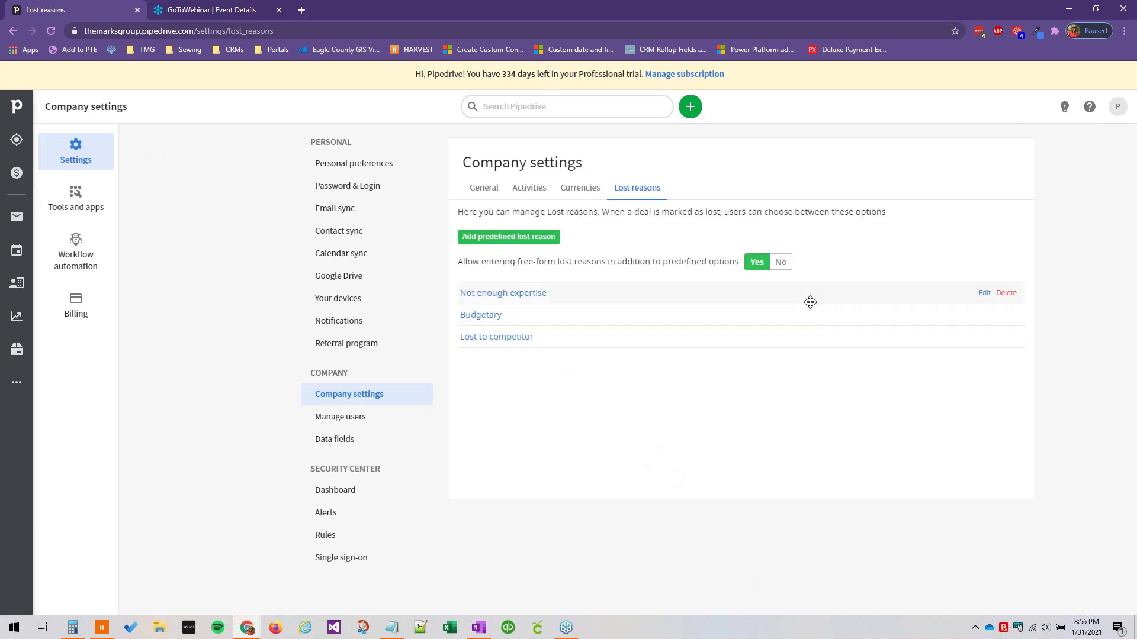
{"action": "left_click", "coordinate": [983, 292]}
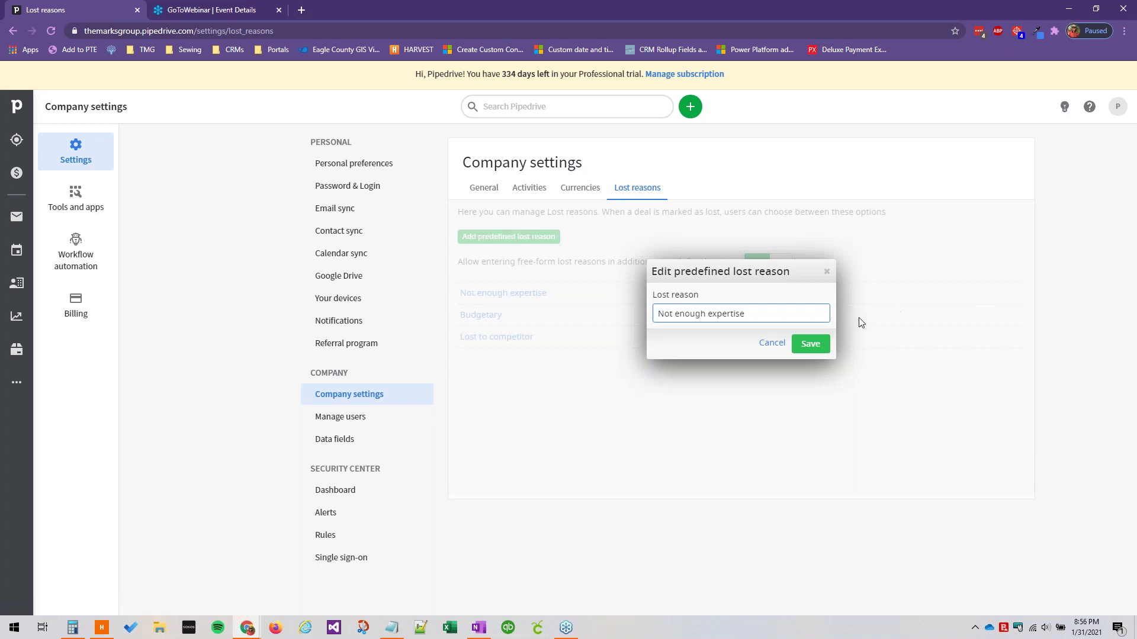
{"action": "left_click", "coordinate": [781, 342]}
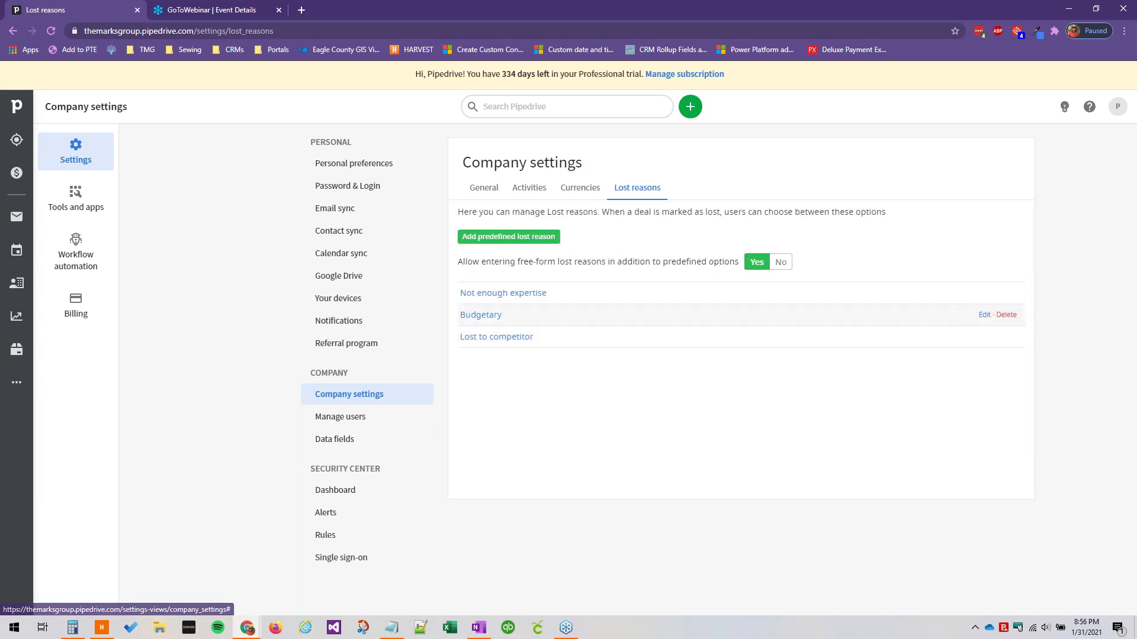
{"action": "left_click", "coordinate": [1006, 294]}
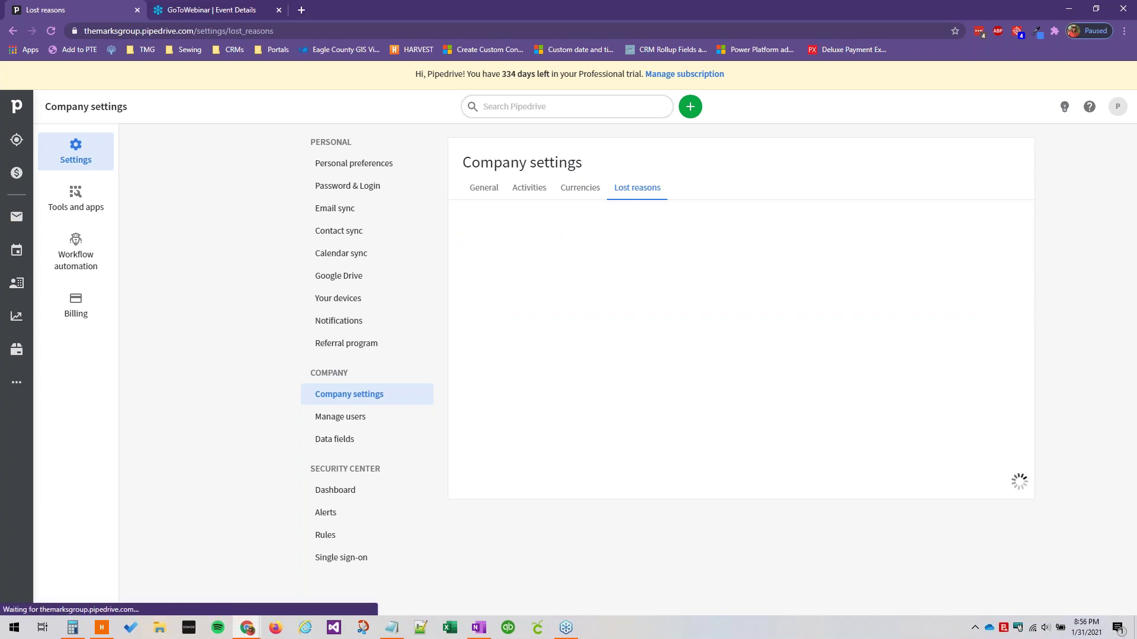
{"action": "left_click", "coordinate": [1011, 294]}
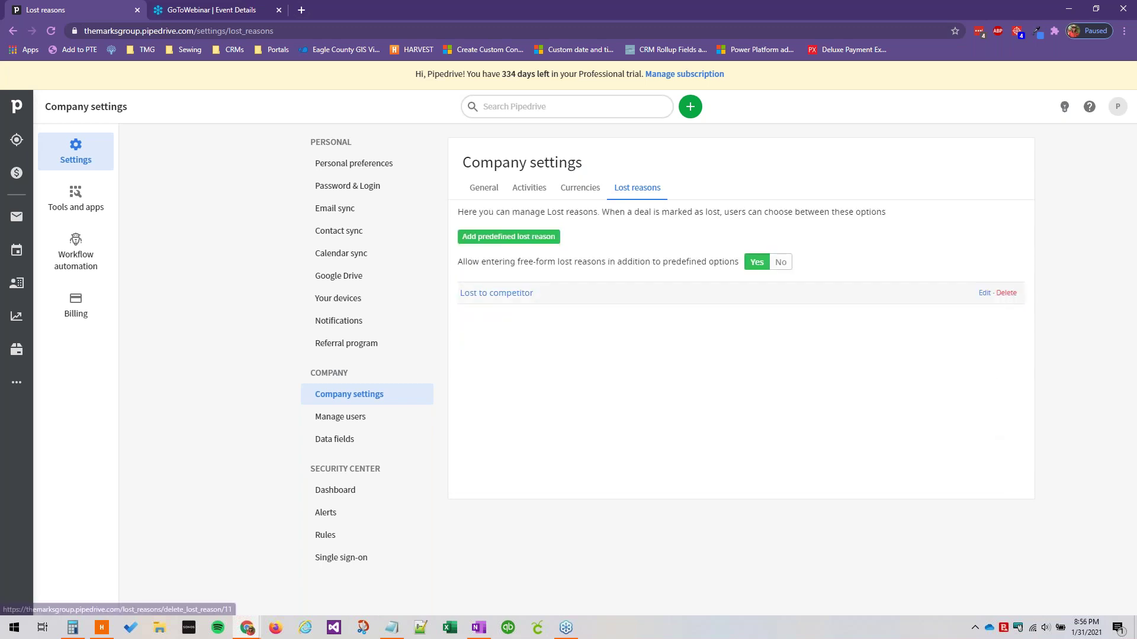
{"action": "left_click", "coordinate": [1007, 294]}
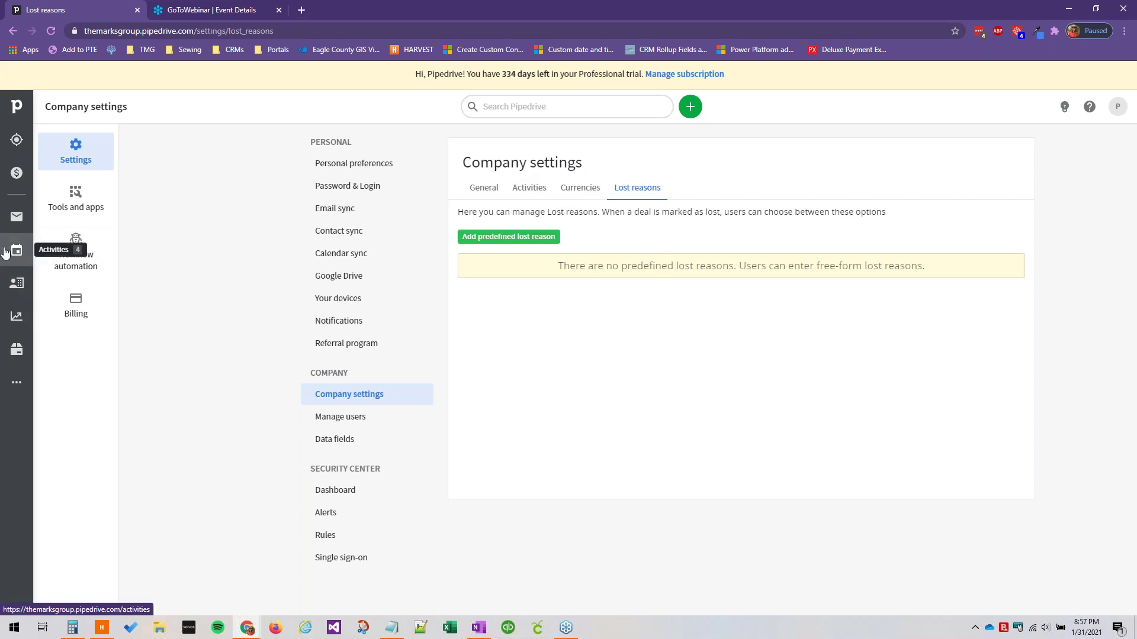
Step: From the Activities list, open Company settings through the account menu
{"action": "left_click", "coordinate": [5, 251]}
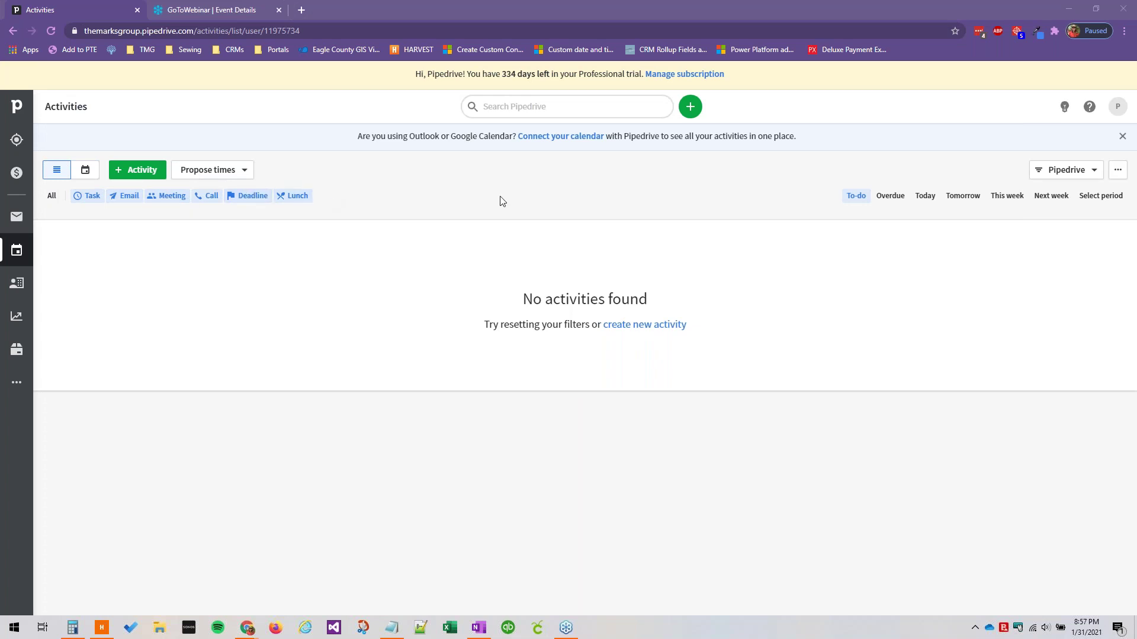
{"action": "left_click", "coordinate": [1116, 106]}
{"action": "left_click", "coordinate": [1033, 254]}
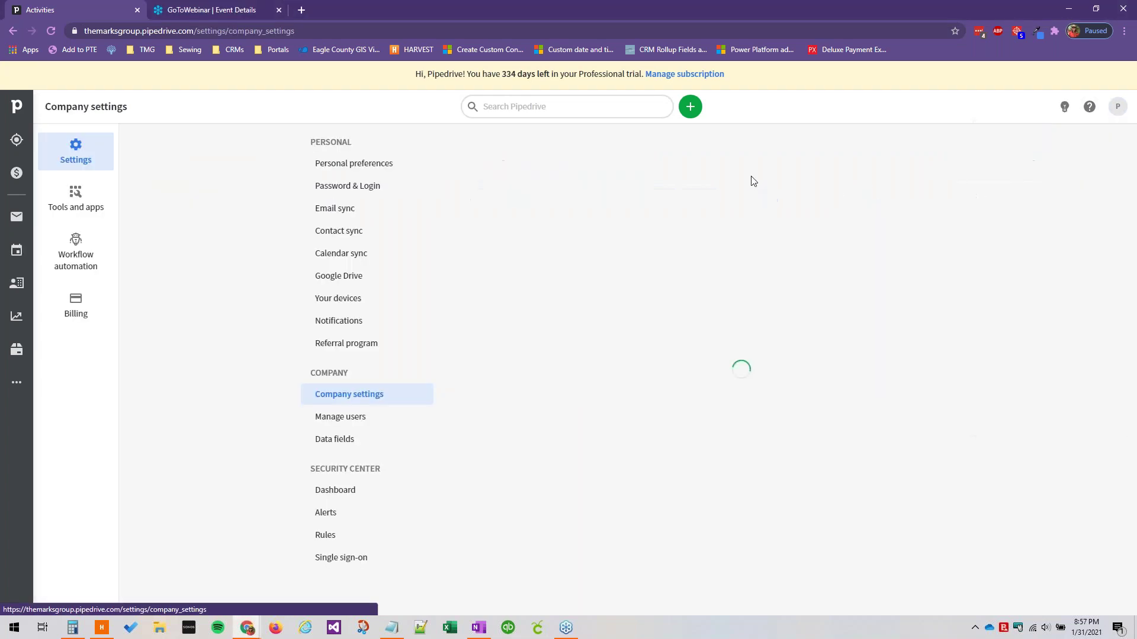
Step: On the Activities settings tab, view deactivated then active types and start a new activity type
{"action": "left_click", "coordinate": [536, 188]}
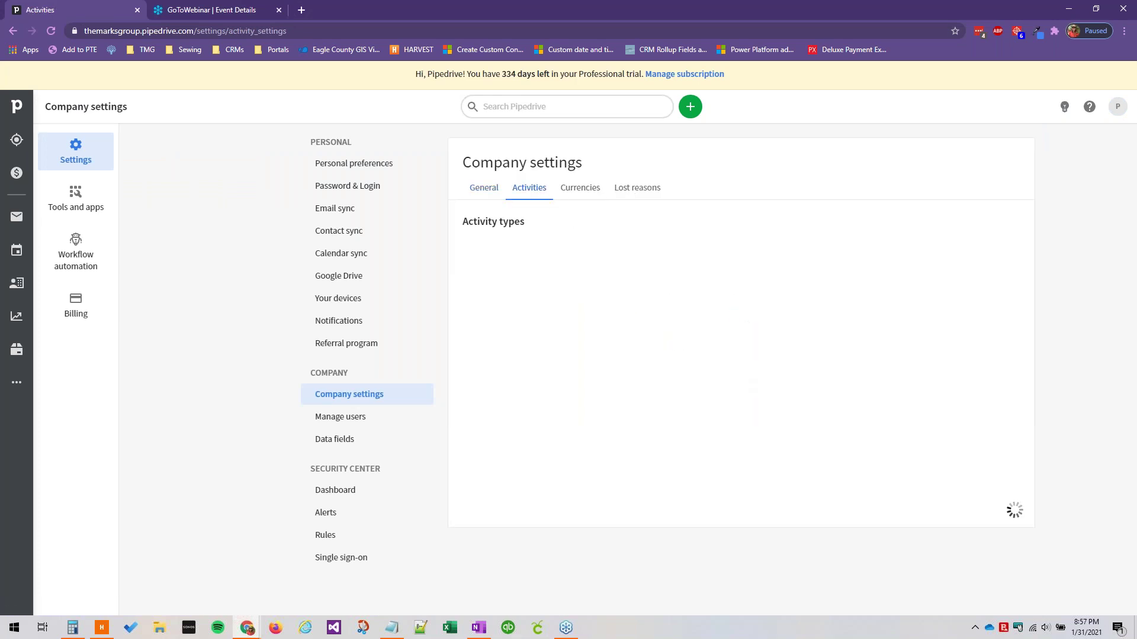
{"action": "left_click", "coordinate": [535, 260]}
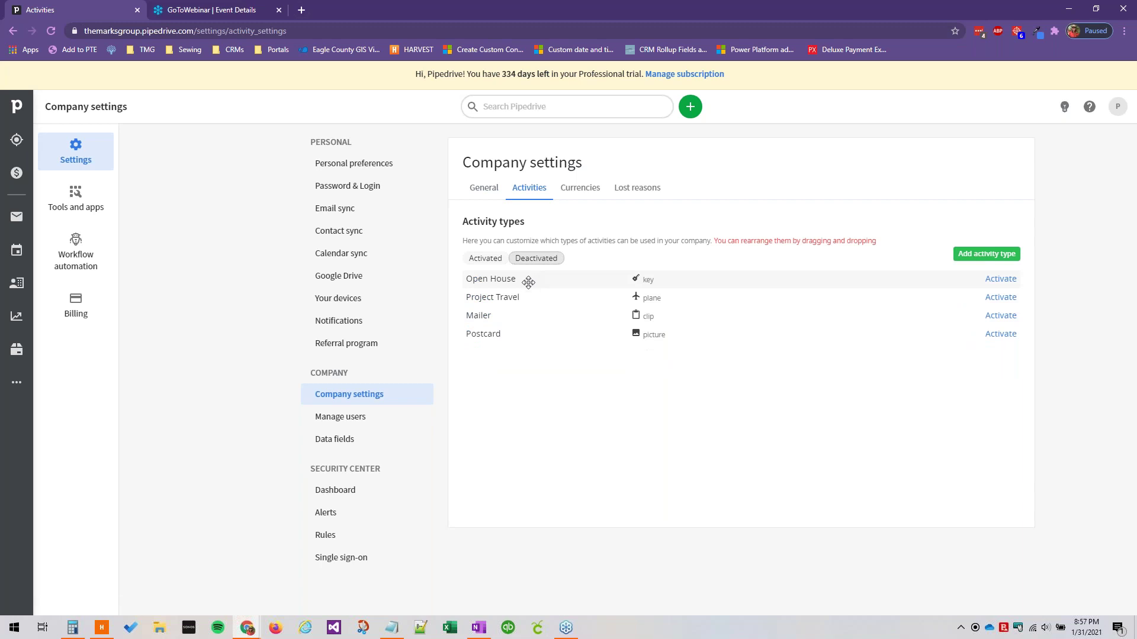
{"action": "left_click", "coordinate": [483, 260]}
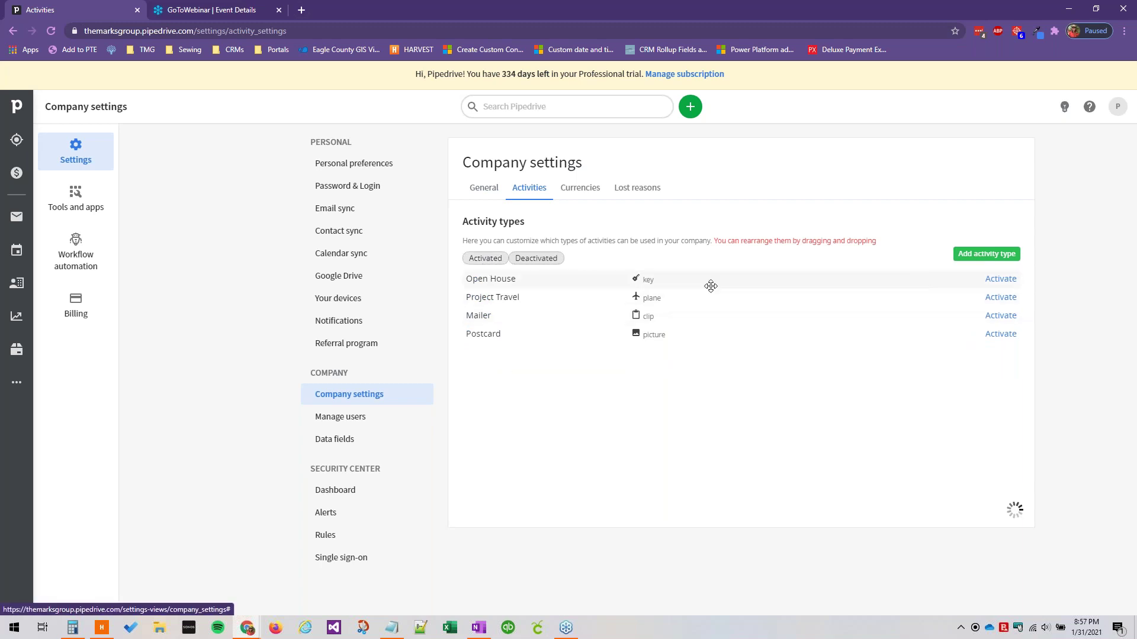
{"action": "left_click", "coordinate": [987, 255]}
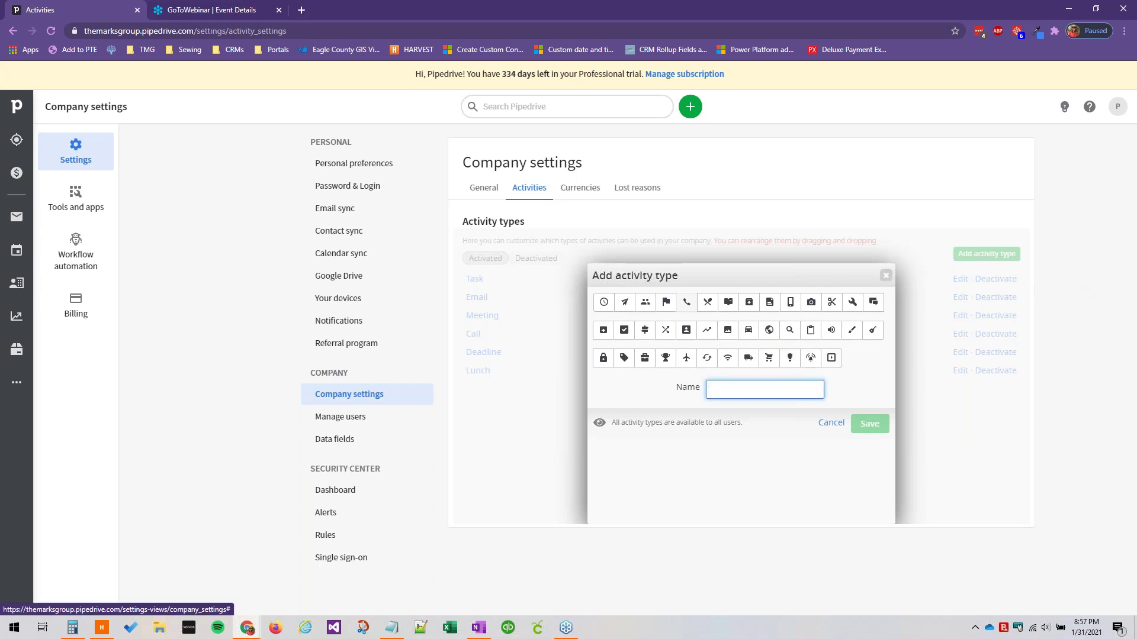
Step: Create a 'Text' activity type with the smartphone icon, then return to the Activities list
{"action": "left_click", "coordinate": [885, 275]}
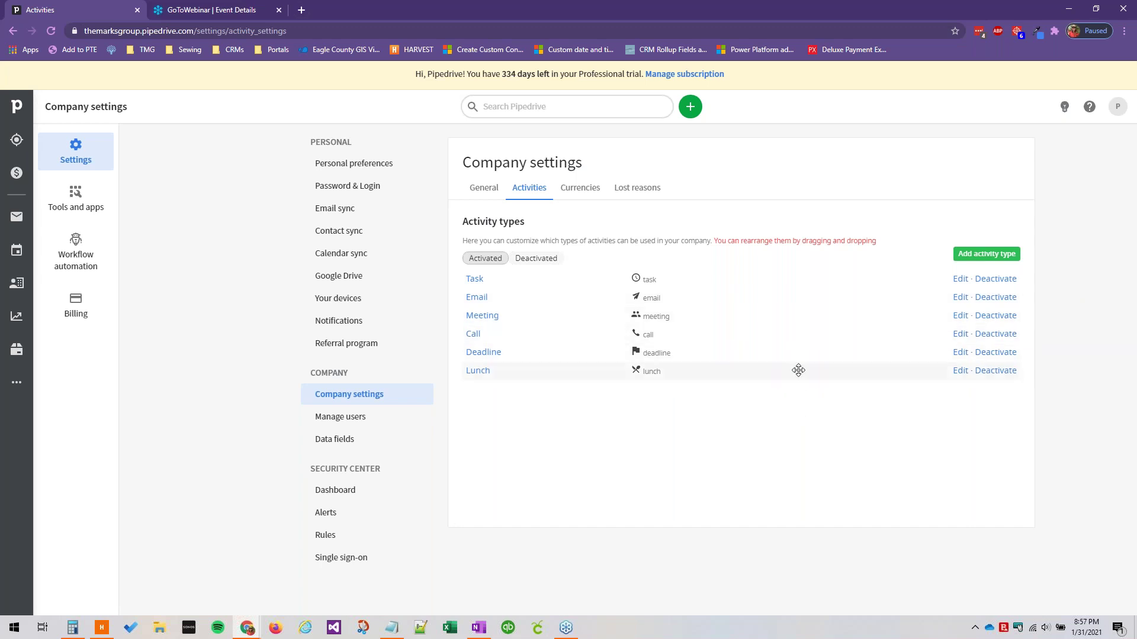
{"action": "left_click", "coordinate": [967, 260]}
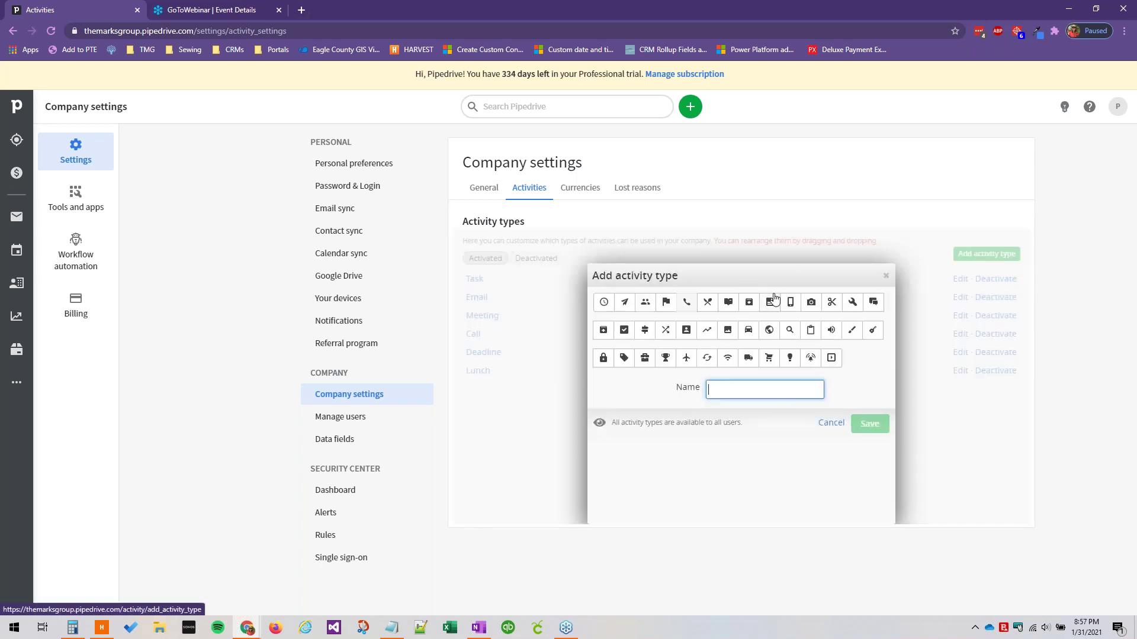
{"action": "type", "text": "Text"}
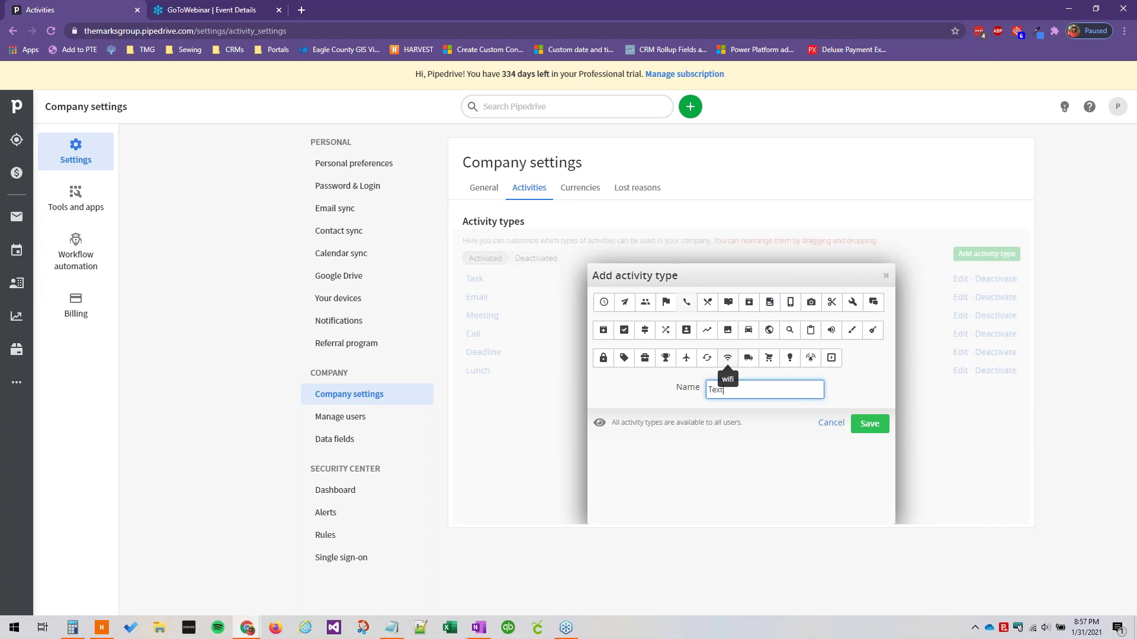
{"action": "left_click", "coordinate": [793, 307]}
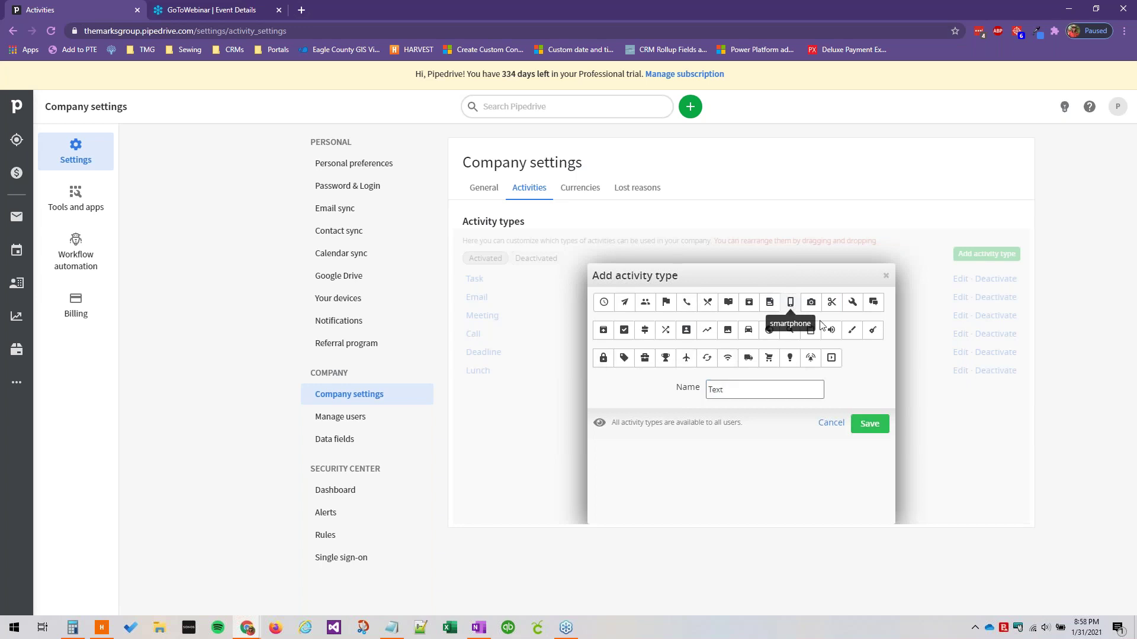
{"action": "left_click", "coordinate": [875, 432]}
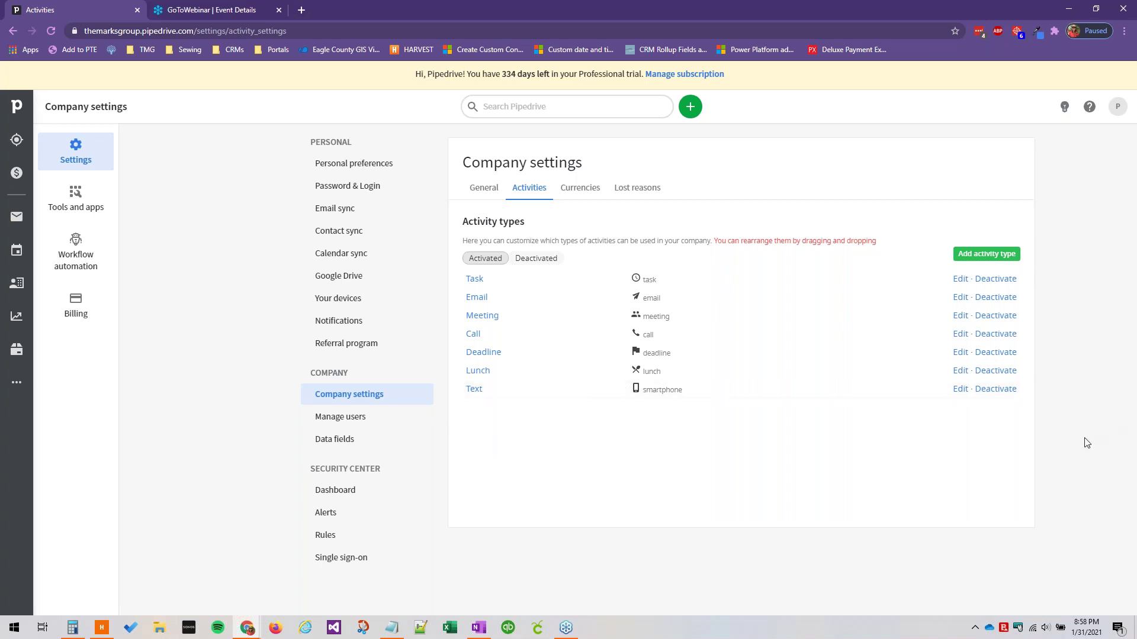
{"action": "left_click", "coordinate": [16, 249]}
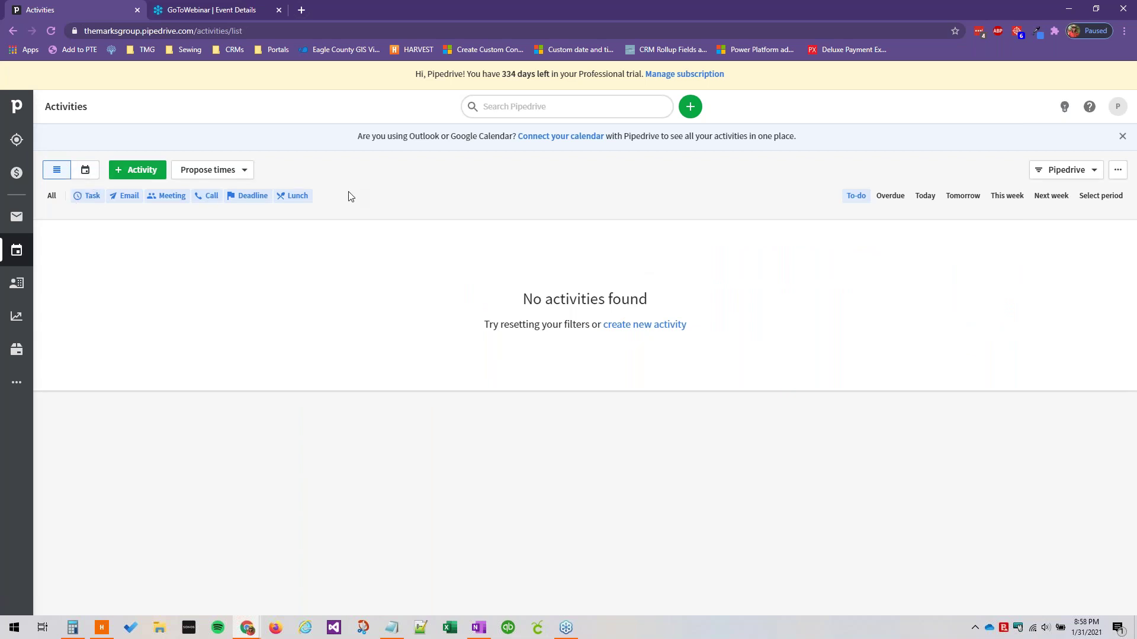
Step: Reload Activities, confirm Text appears among the new-activity types, then go back to the Deals board
{"action": "key", "text": "F5"}
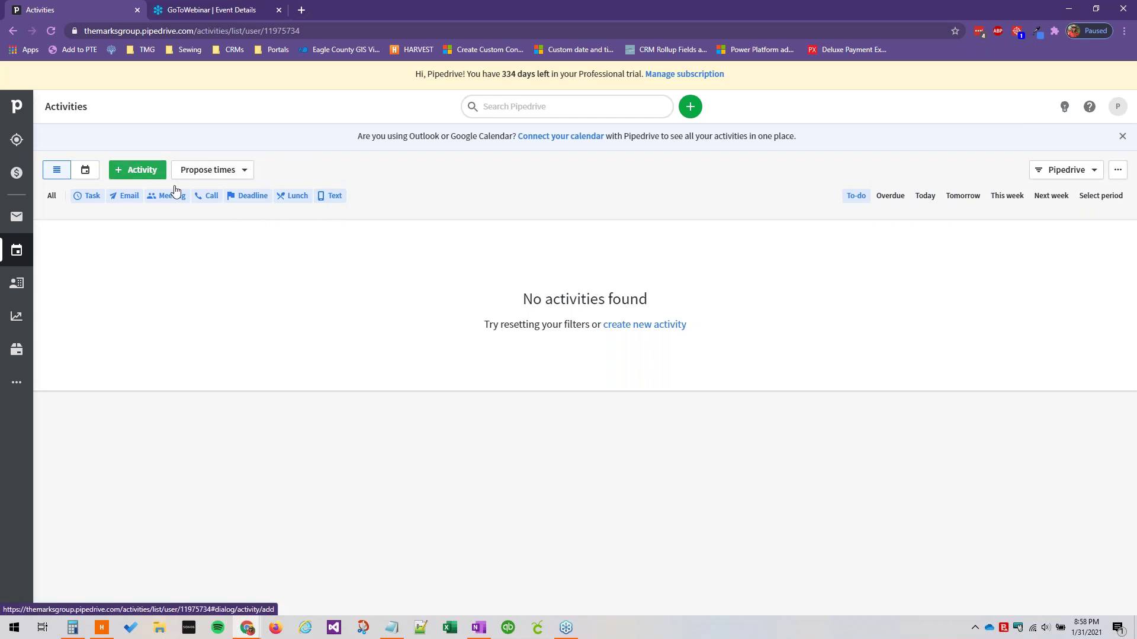
{"action": "left_click", "coordinate": [135, 170]}
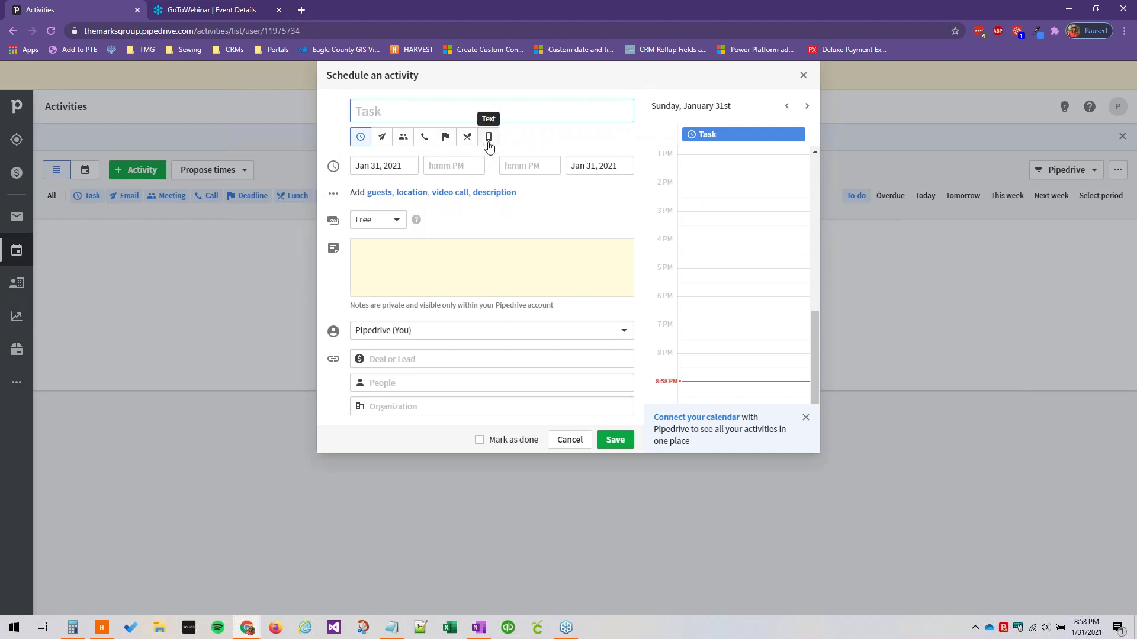
{"action": "left_click", "coordinate": [803, 76]}
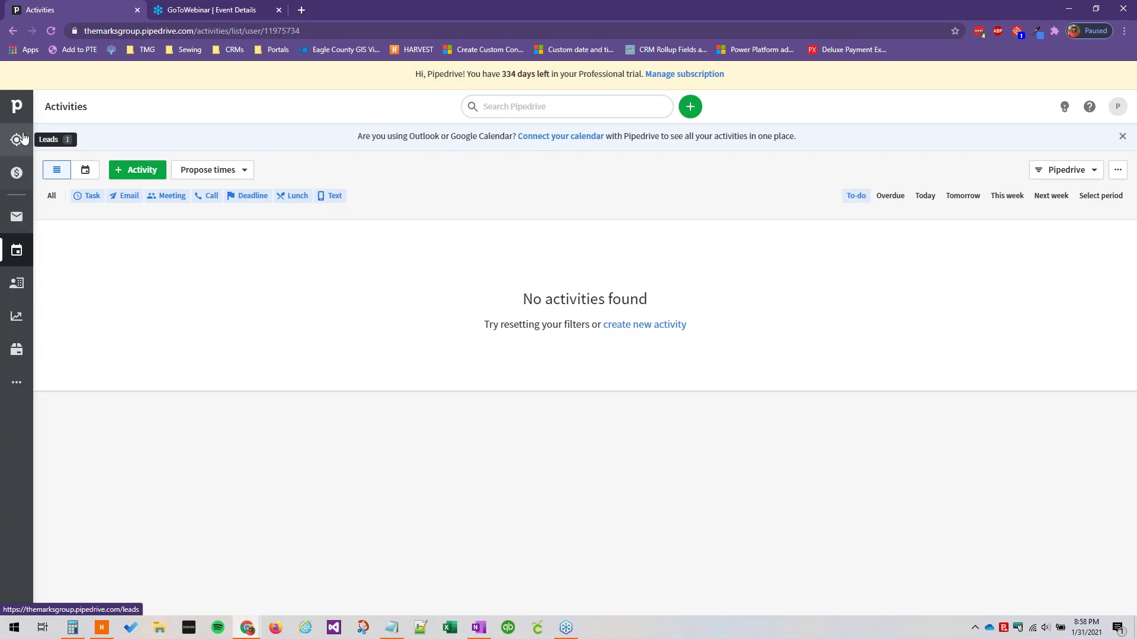
{"action": "left_click", "coordinate": [14, 106]}
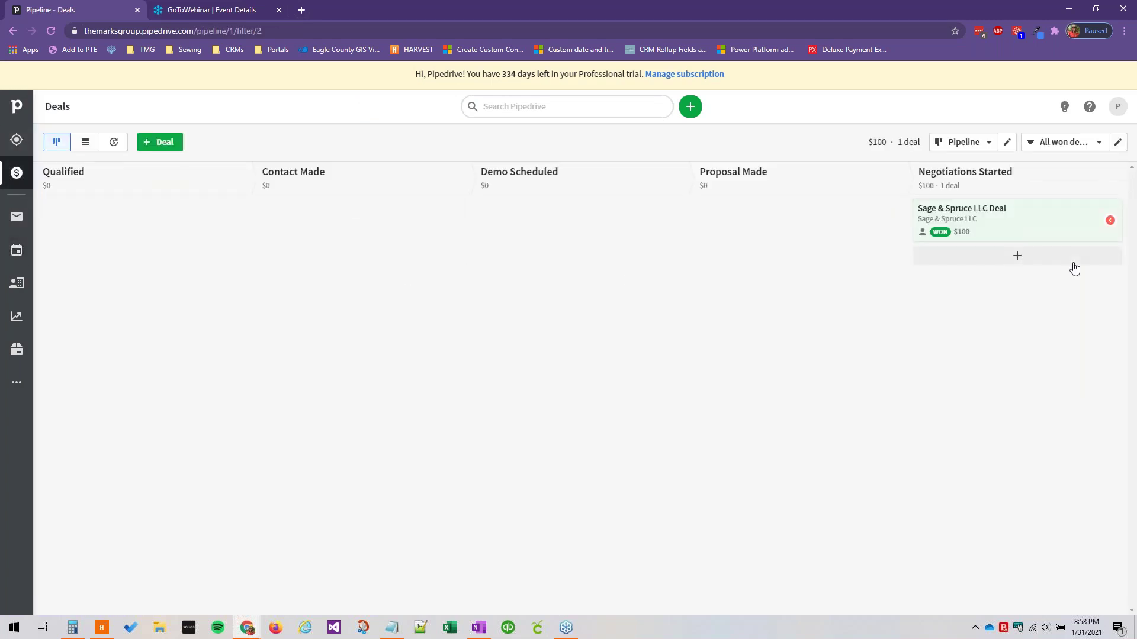
Step: Drag the Sage & Spruce LLC deal to LOST, open Lost reasons settings, and cancel adding a predefined reason
{"action": "left_click_drag", "start_coordinate": [1078, 223], "coordinate": [550, 597]}
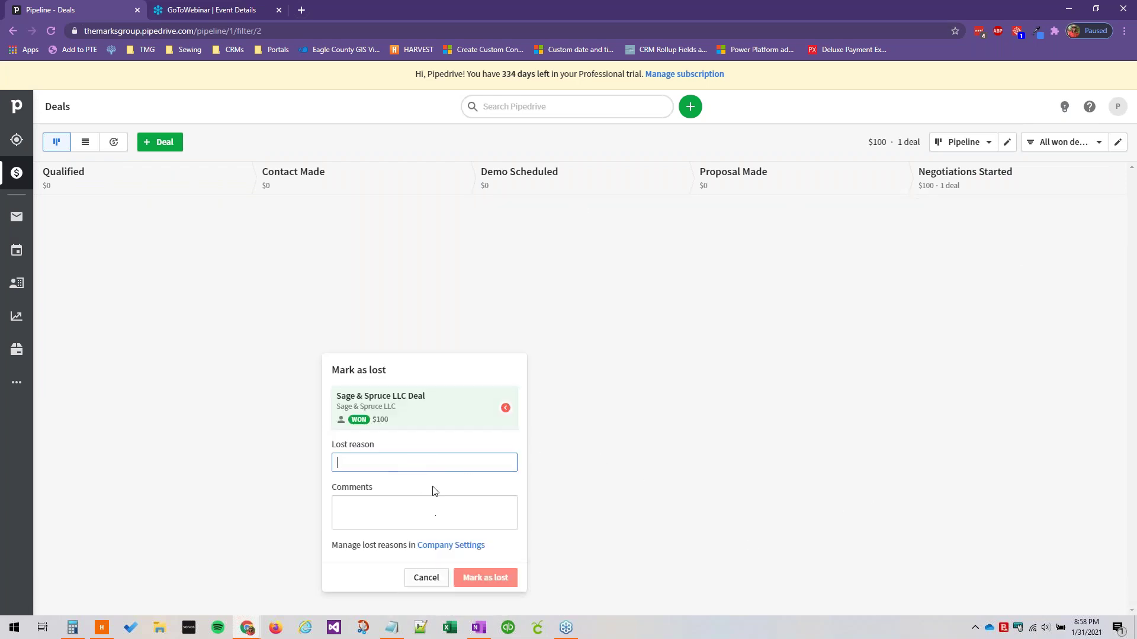
{"action": "left_click", "coordinate": [463, 545]}
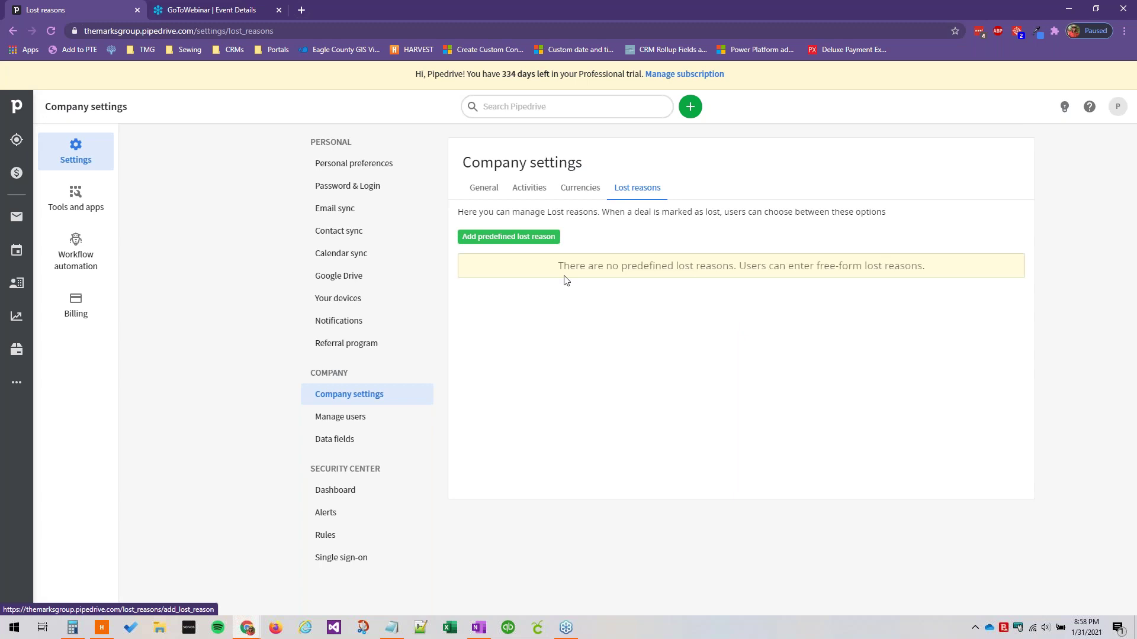
{"action": "left_click", "coordinate": [502, 239]}
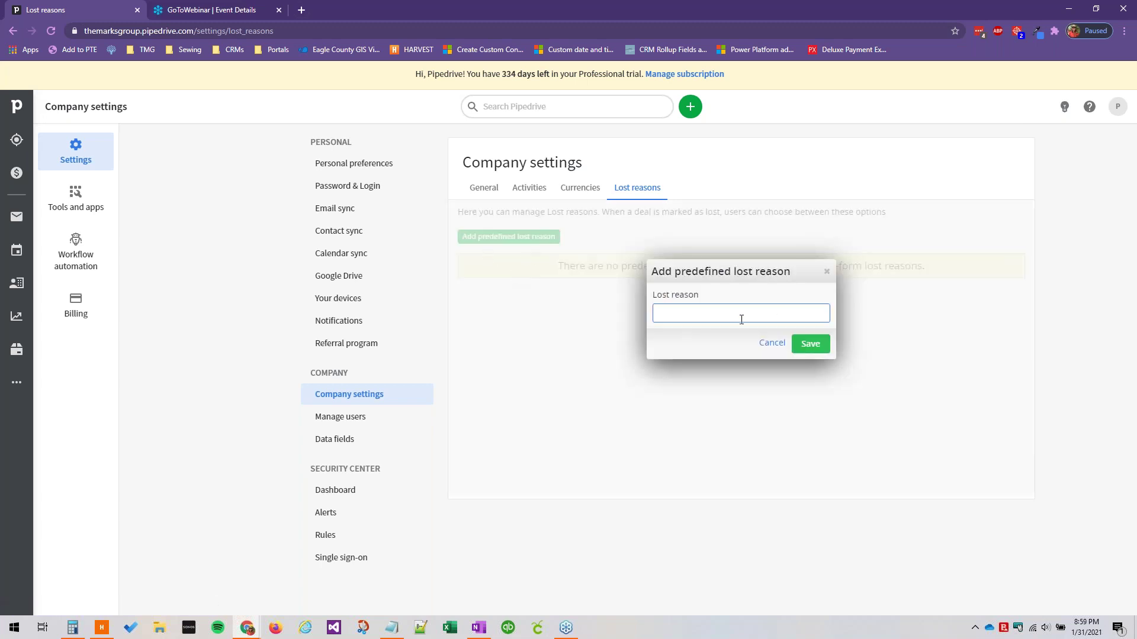
{"action": "left_click", "coordinate": [772, 344]}
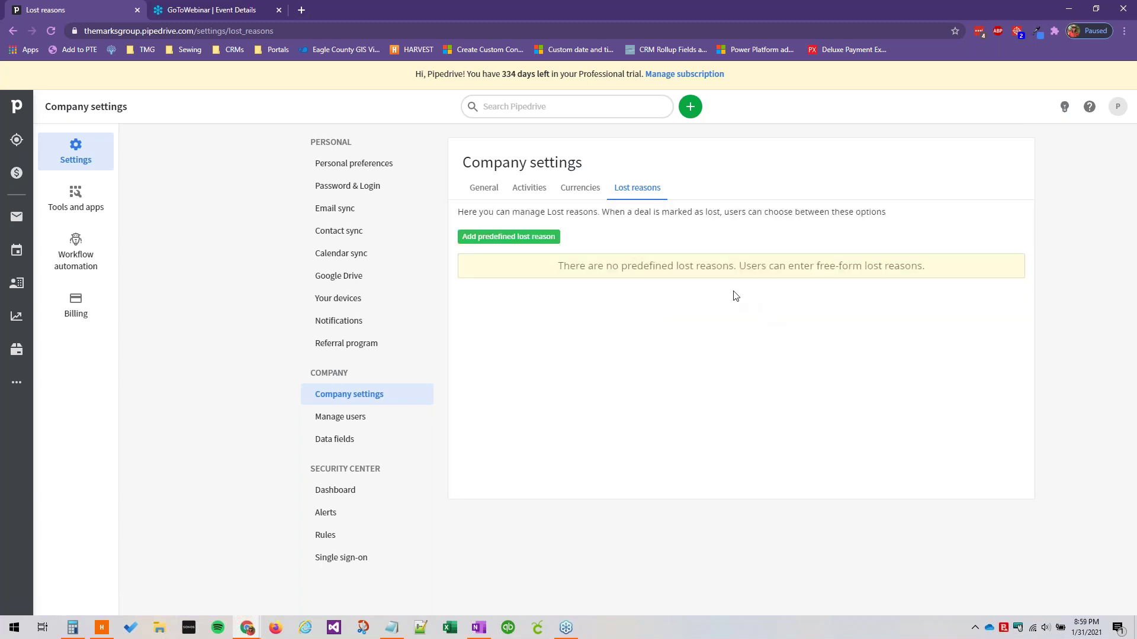